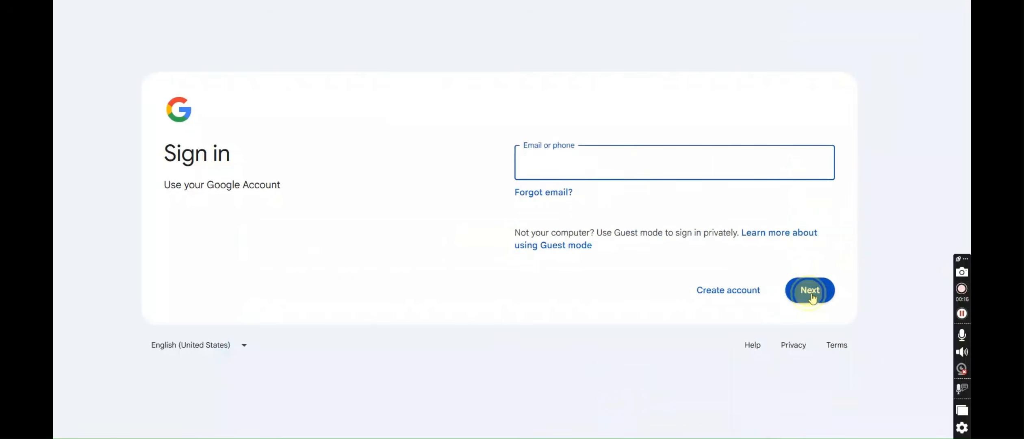
- Enter the Data Sharing Partner username on the Google sign-in page and continue to the password stage
left_click(810, 290)
key("ctrl+v")
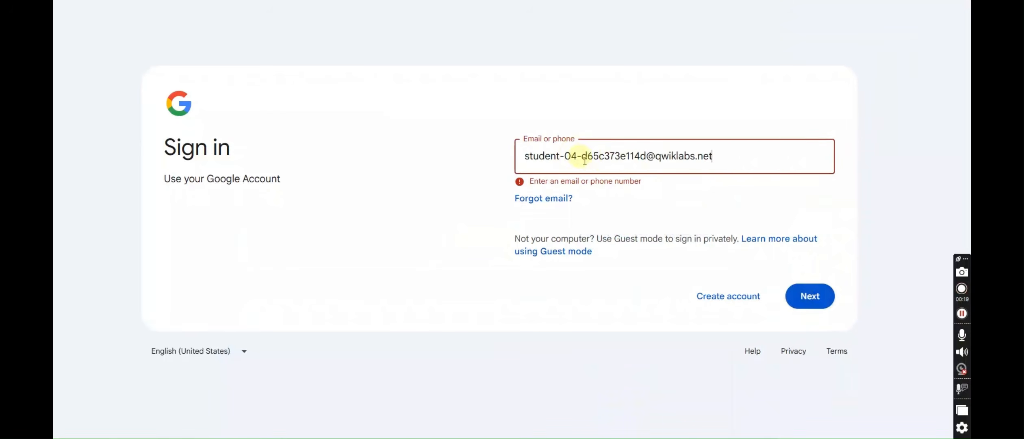
left_click(810, 295)
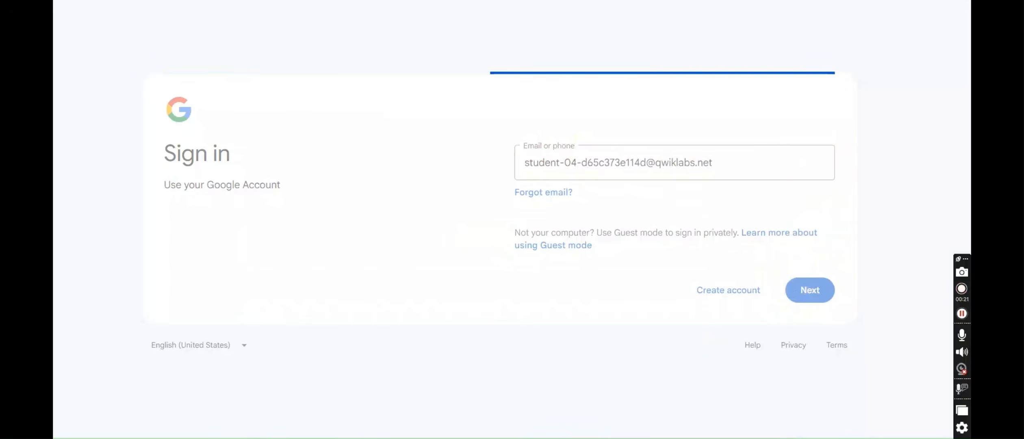
- Copy the Data Sharing Partner password from the lab page, enter it as the account password and sign in
mouse_move(626, 438)
left_click(563, 396)
left_click(929, 335)
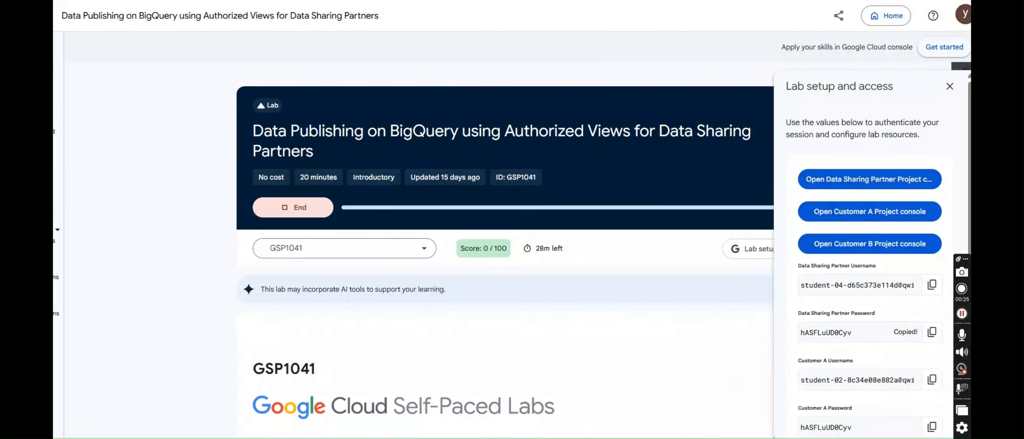
left_click(697, 379)
left_click(668, 190)
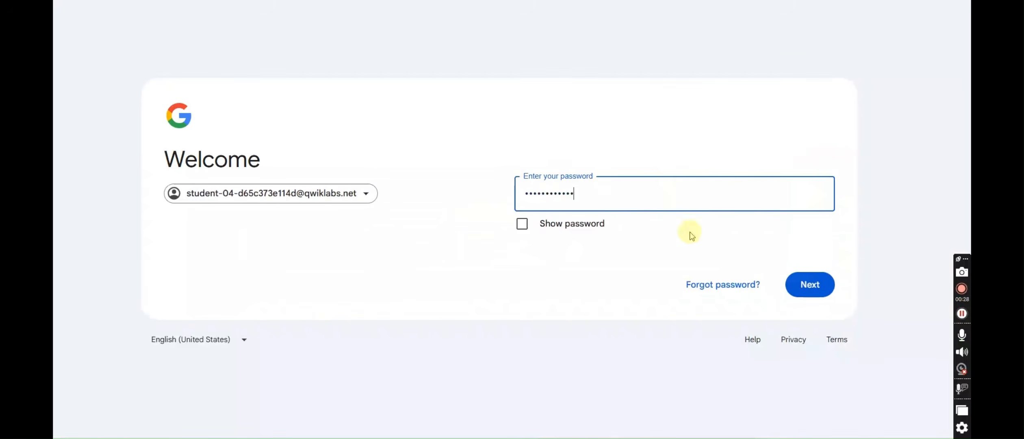
left_click(798, 284)
- Acknowledge the new account notice and accept the Google Cloud Terms of Service
left_click(789, 335)
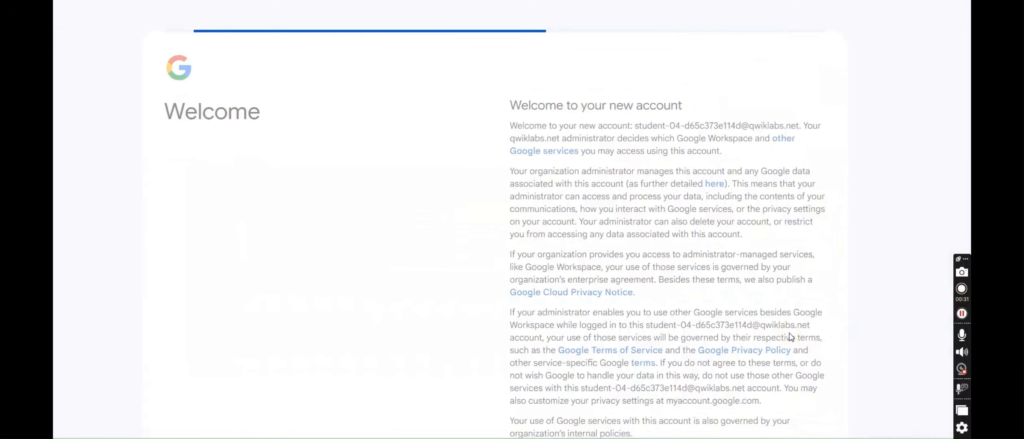
left_click(962, 314)
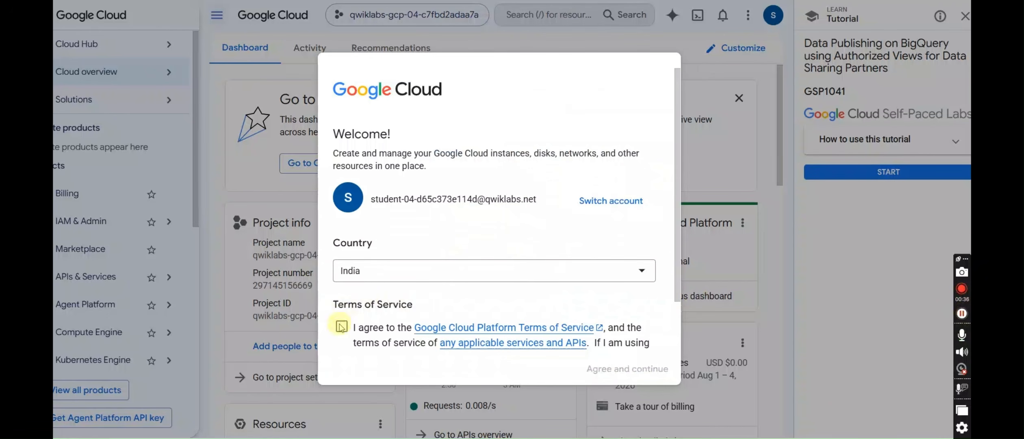
left_click(342, 326)
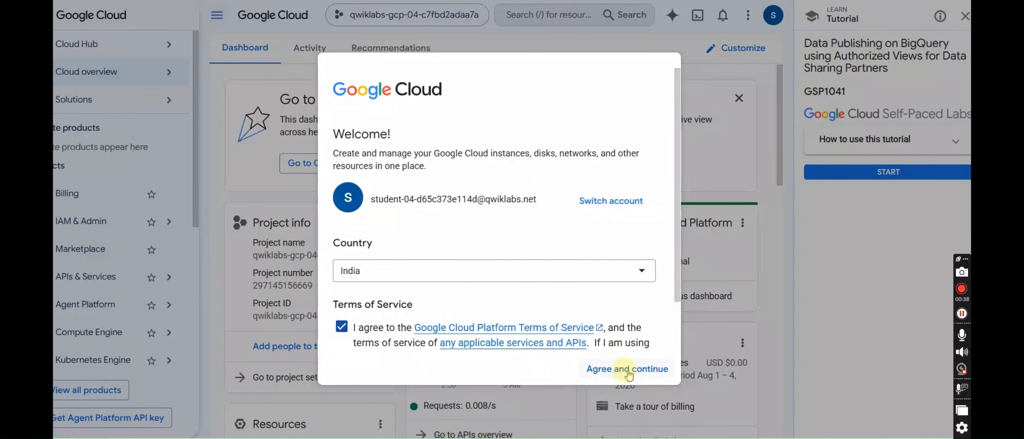
left_click(625, 368)
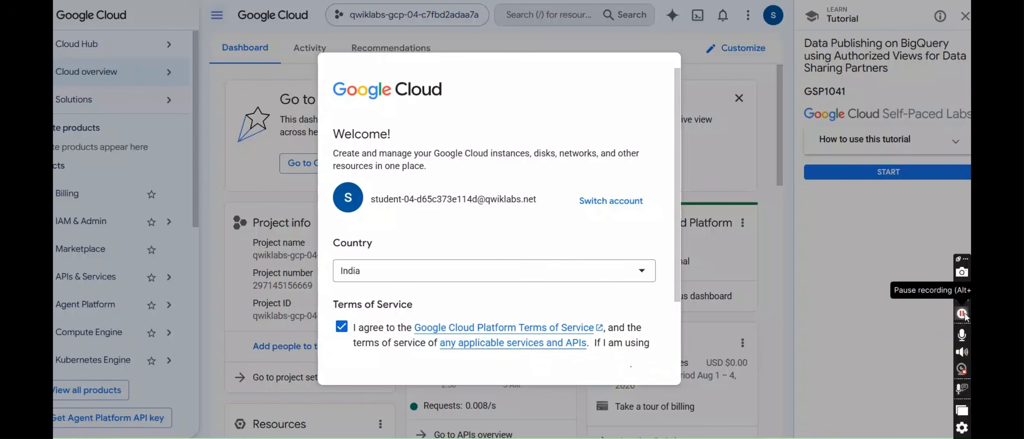
left_click(962, 314)
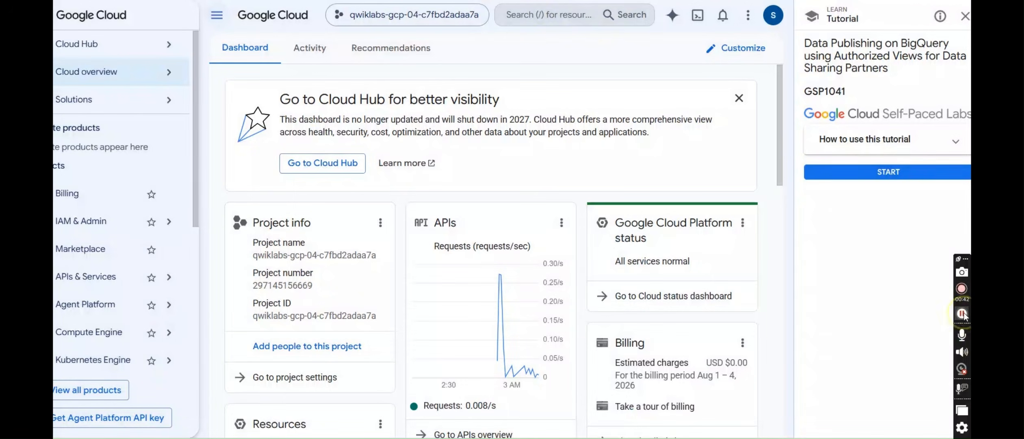
- Open BigQuery from the console search, dismiss its welcome message and show the untitled query
left_click(553, 15)
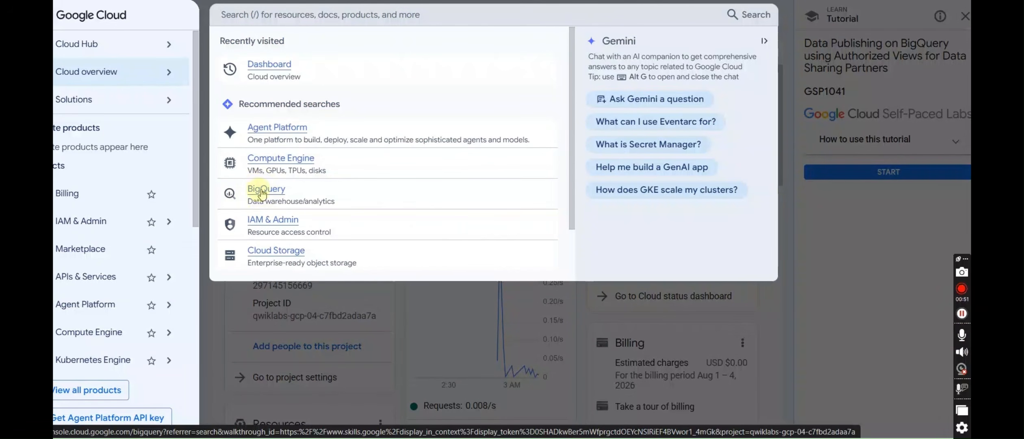
left_click(263, 190)
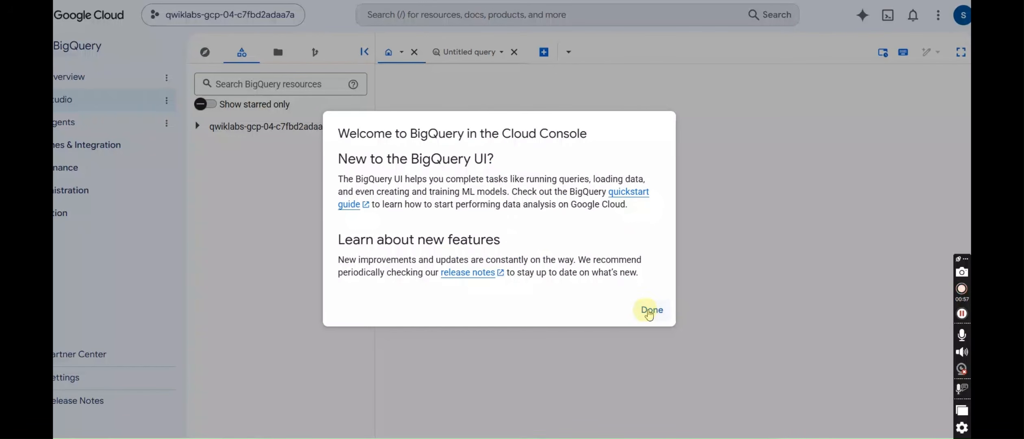
left_click(649, 311)
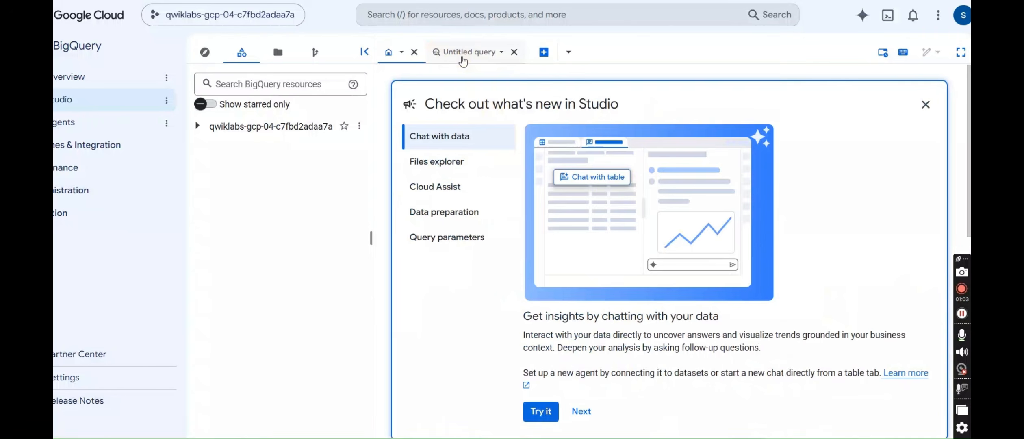
left_click(962, 313)
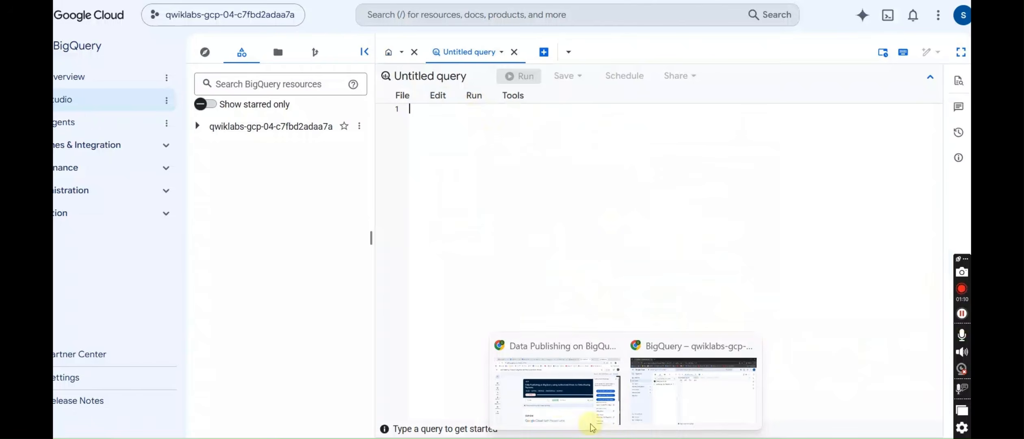
- Find the lab's Create Authorized View B section, close the lab setup details and copy the zip_codes query for state_code="CA"
left_click(589, 421)
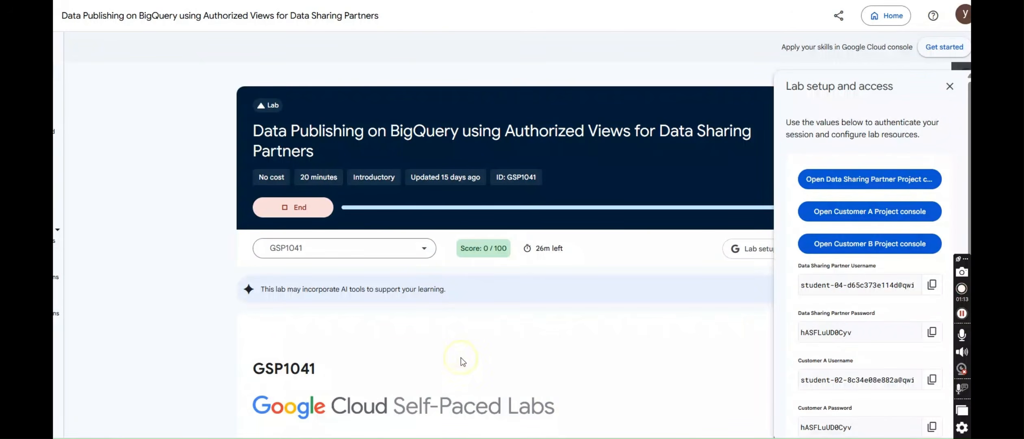
scroll(462, 357, "down", 10)
scroll(431, 244, "down", 15)
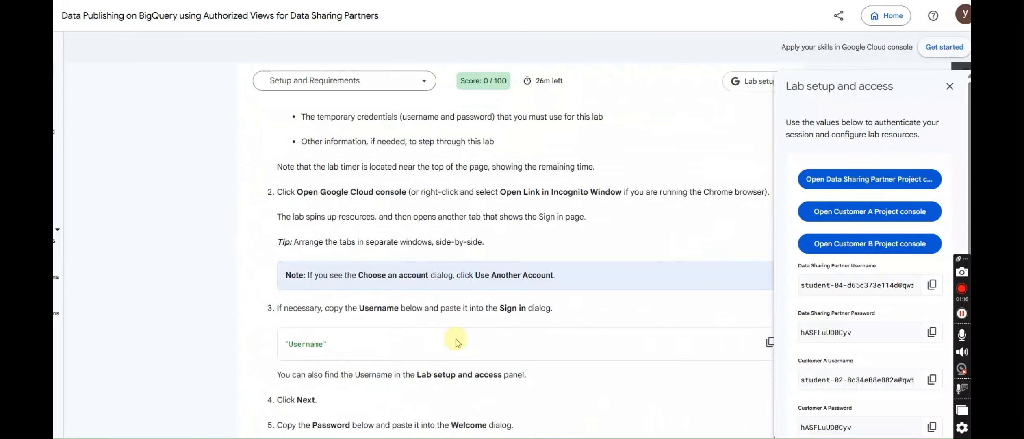
scroll(431, 244, "down", 2)
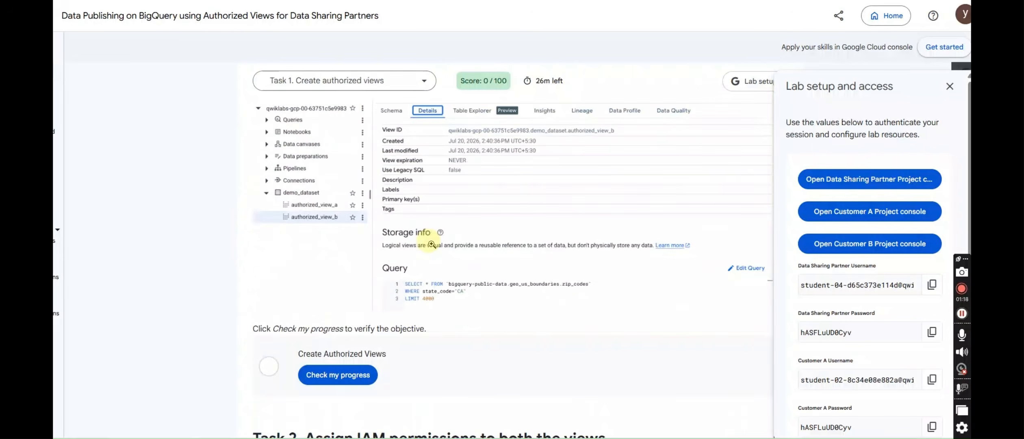
scroll(432, 245, "up", 10)
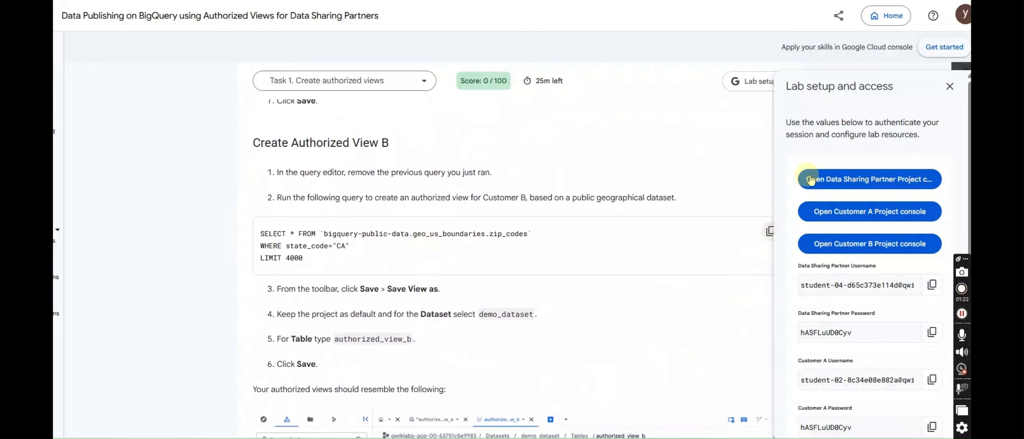
left_click(950, 86)
left_click(771, 231)
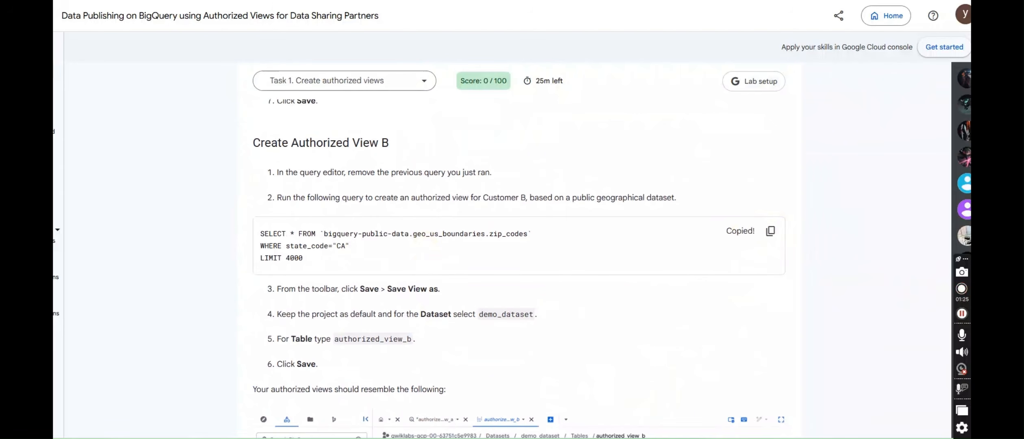
- Paste the zip_codes query with state_code="CA" and LIMIT 4000 into the BigQuery untitled query and run it
left_click(694, 396)
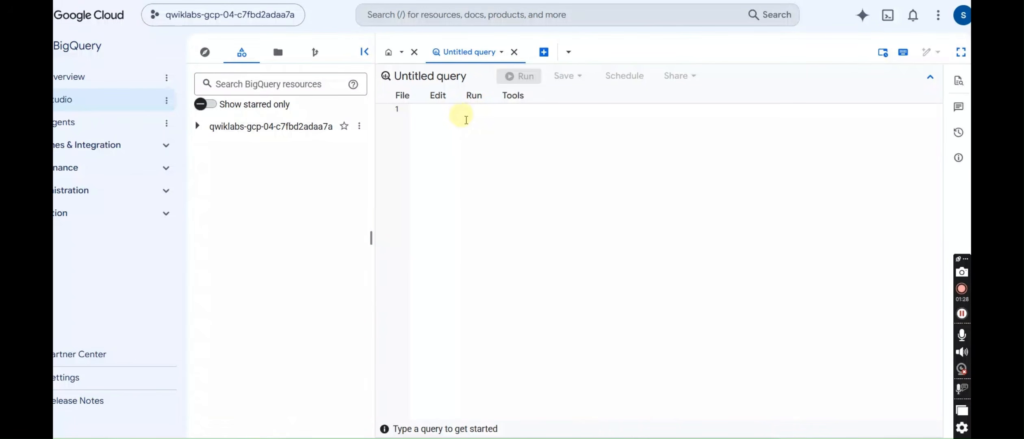
key("ctrl+v")
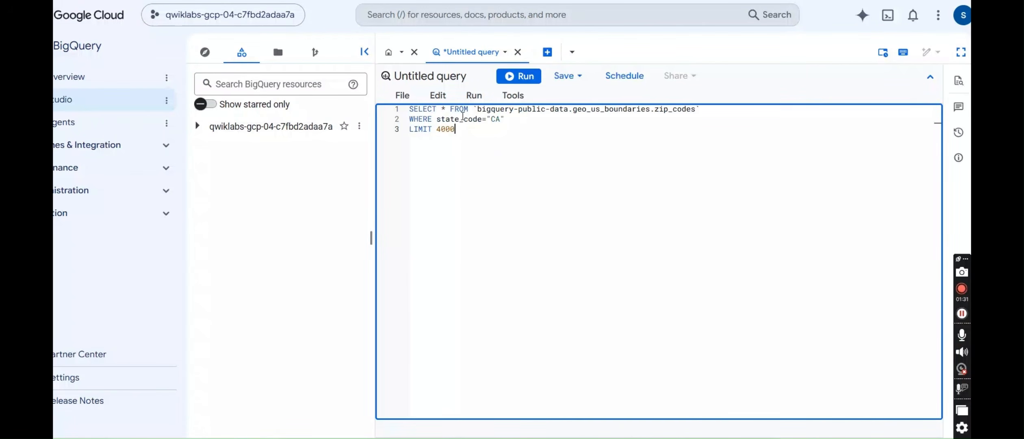
left_click(528, 76)
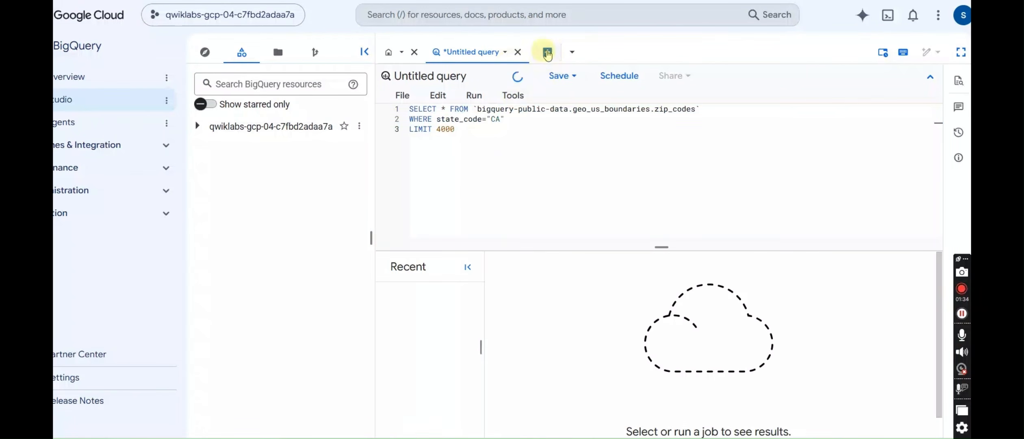
- Go back to the lab instructions for the Authorized View A query and run its state_code="TX" version in place of the CA query
mouse_move(544, 403)
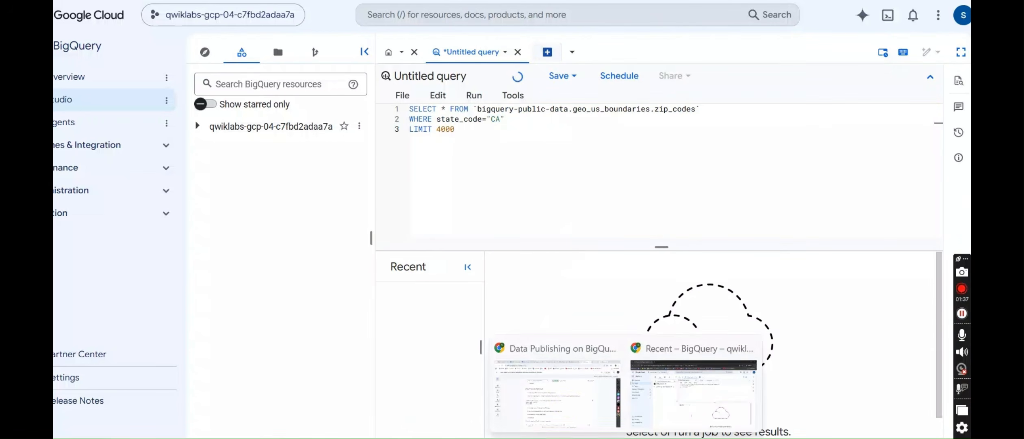
left_click(537, 390)
scroll(488, 380, "down", 1)
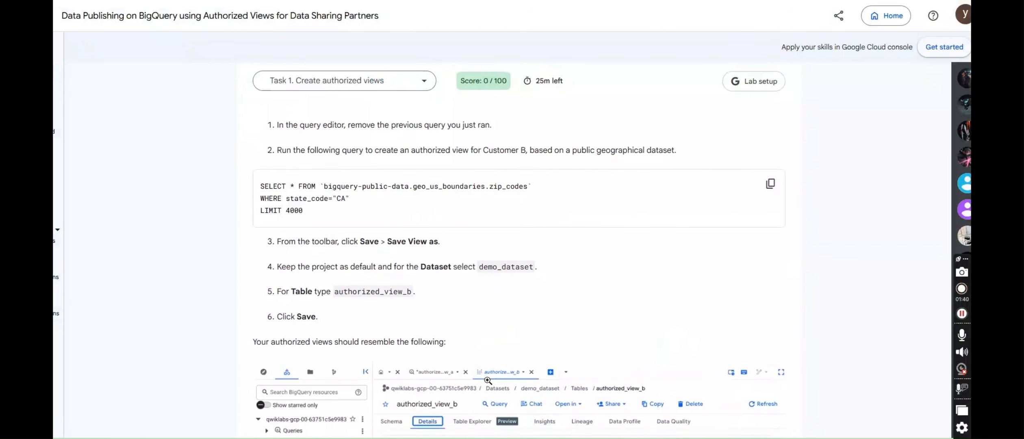
scroll(487, 382, "up", 1)
scroll(490, 385, "down", 1)
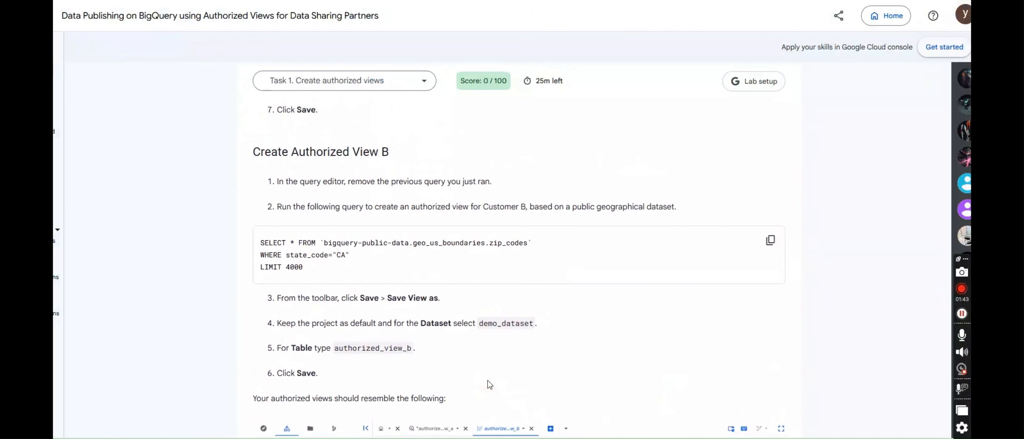
scroll(490, 384, "up", 5)
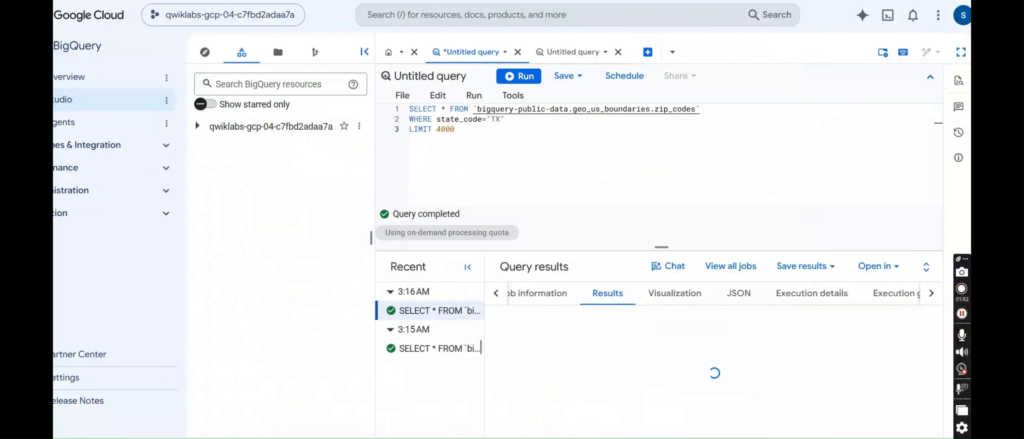
- Return to the lab's Create Authorized View B section and copy its state_code="CA" query
mouse_move(623, 437)
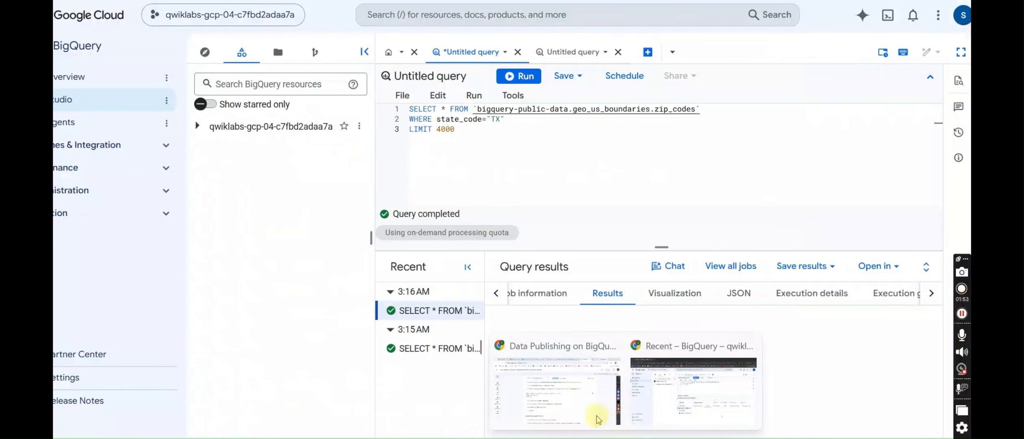
left_click(565, 400)
scroll(458, 345, "down", 1)
scroll(458, 345, "down", 5)
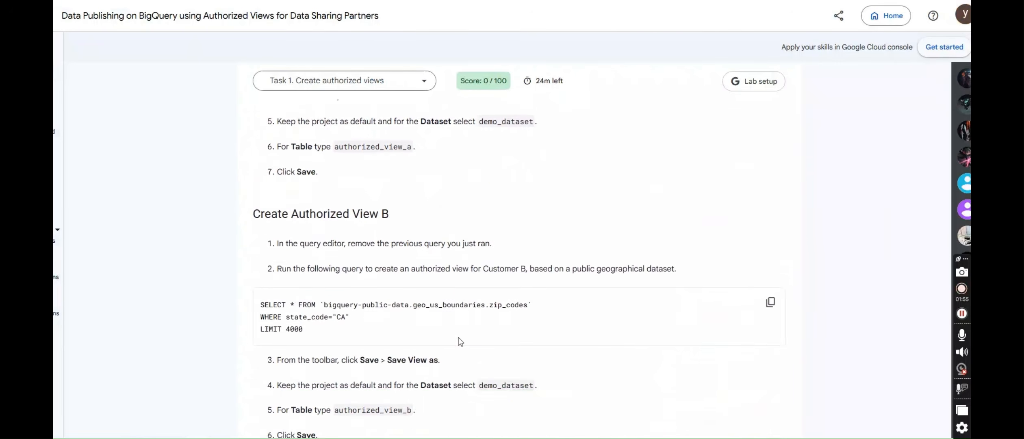
left_click(770, 225)
- Paste the copied CA zip_codes query into the empty second untitled query in BigQuery and run it
mouse_move(623, 437)
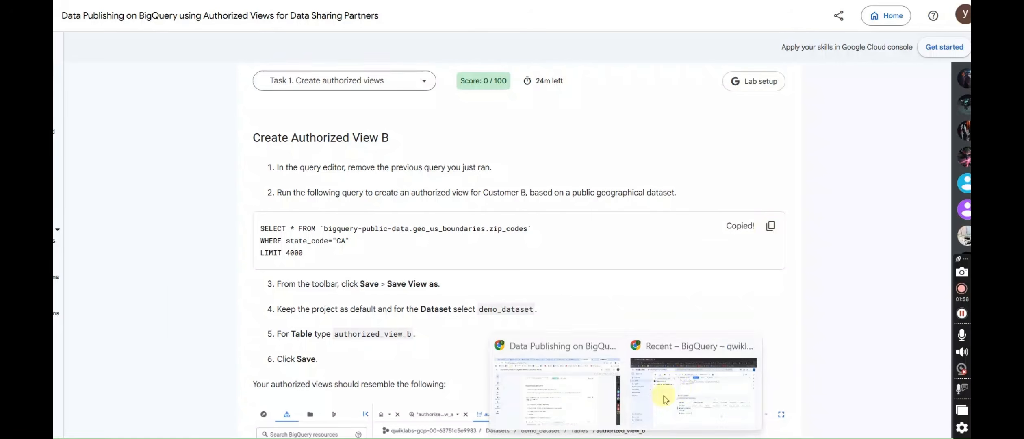
left_click(686, 389)
left_click(584, 52)
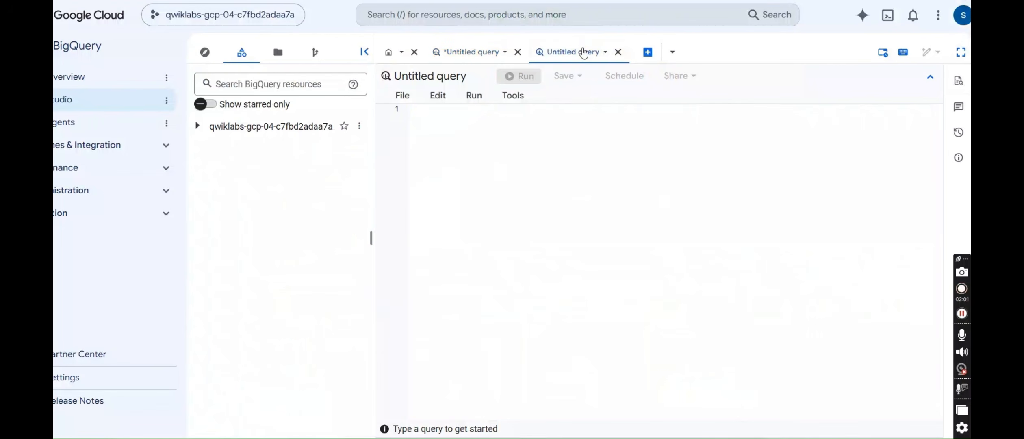
left_click(431, 110)
key("ctrl+v")
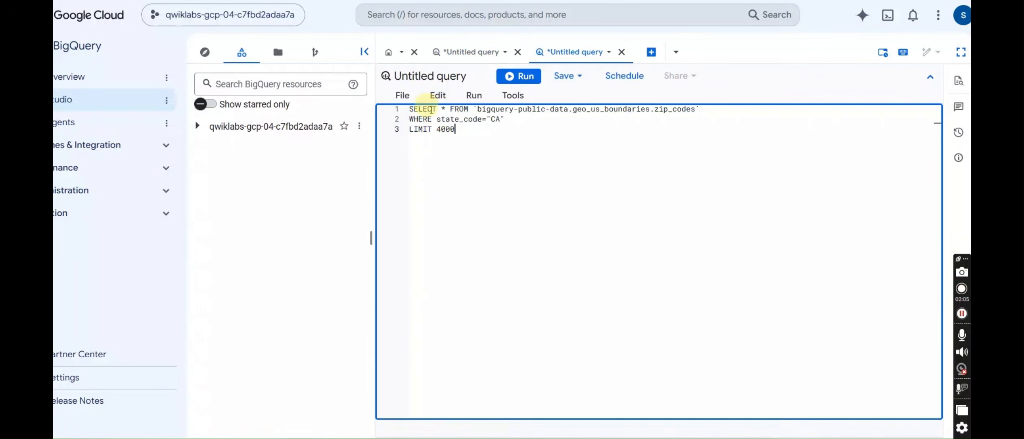
left_click(522, 79)
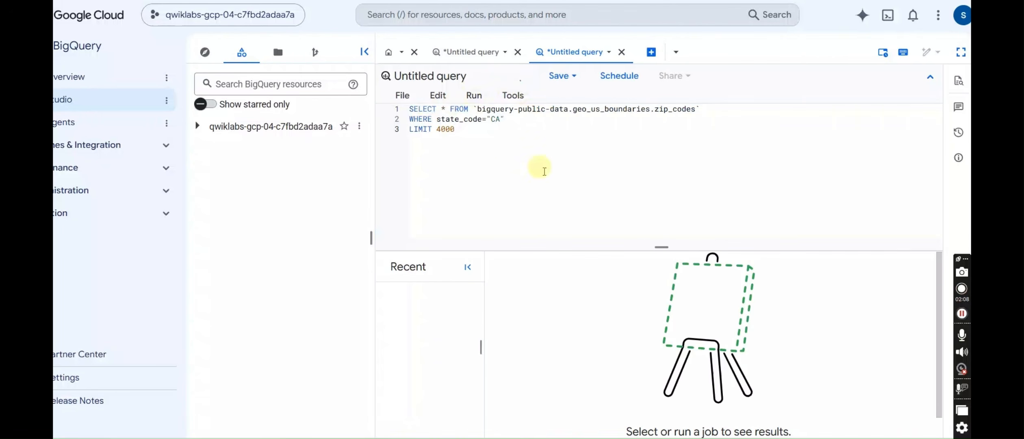
- Start saving the state_code="TX" query as a view in the default project with demo_dataset as its dataset
left_click(473, 58)
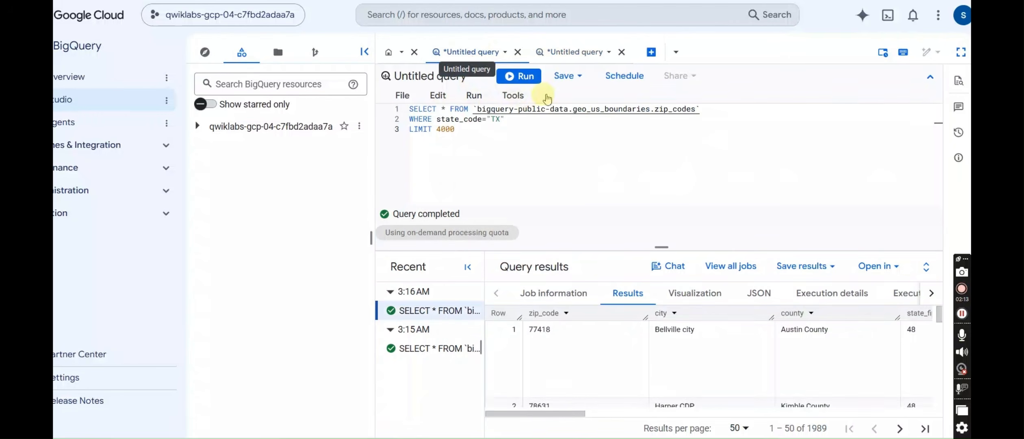
left_click(579, 80)
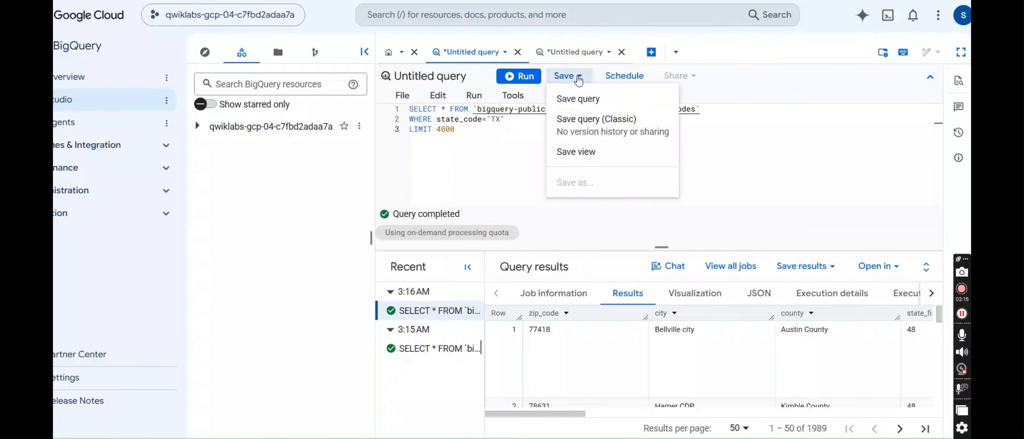
left_click(587, 152)
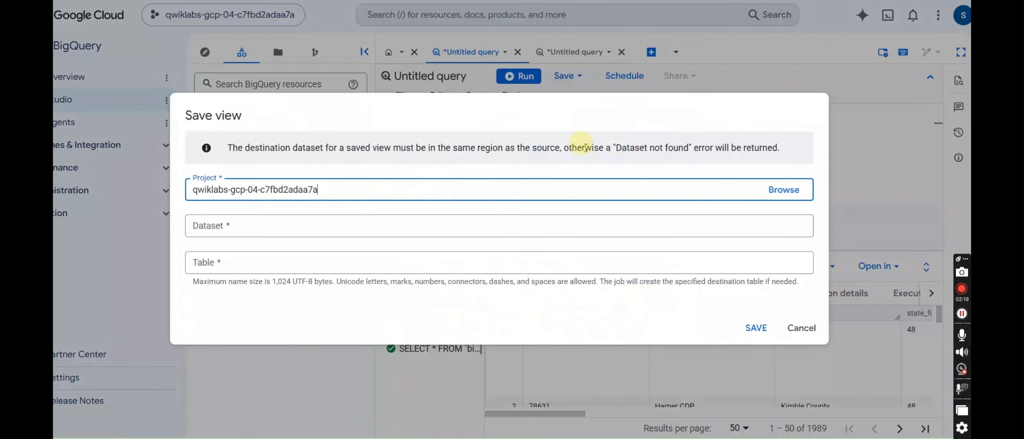
left_click(385, 228)
left_click(382, 308)
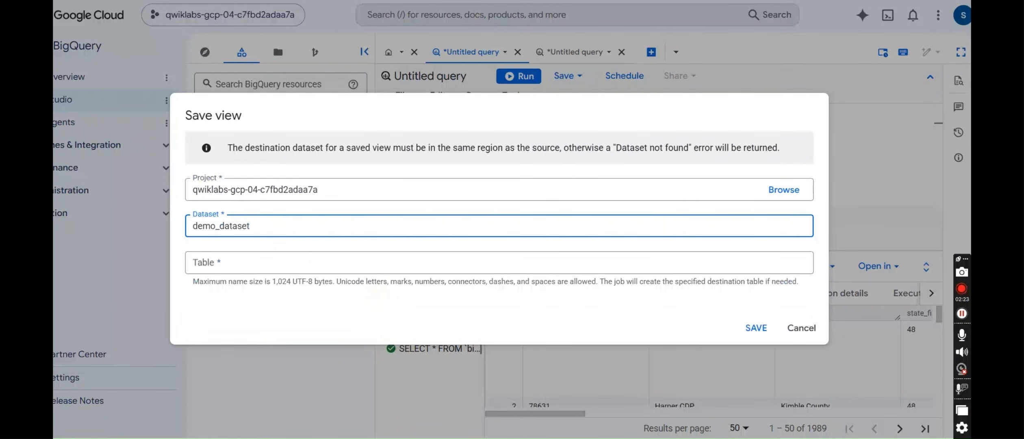
- Switch to the lab instructions and copy the table name authorized_view_a from the Authorized View A steps
left_click(532, 391)
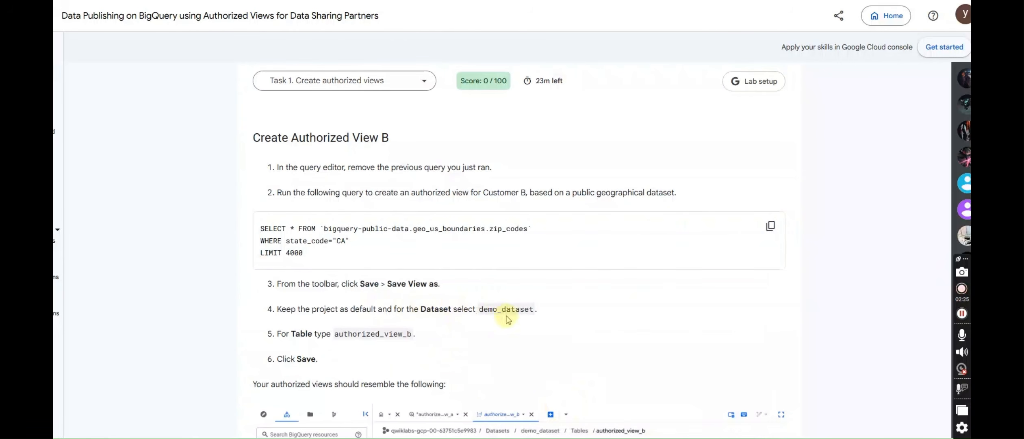
left_click_drag(340, 337, 400, 337)
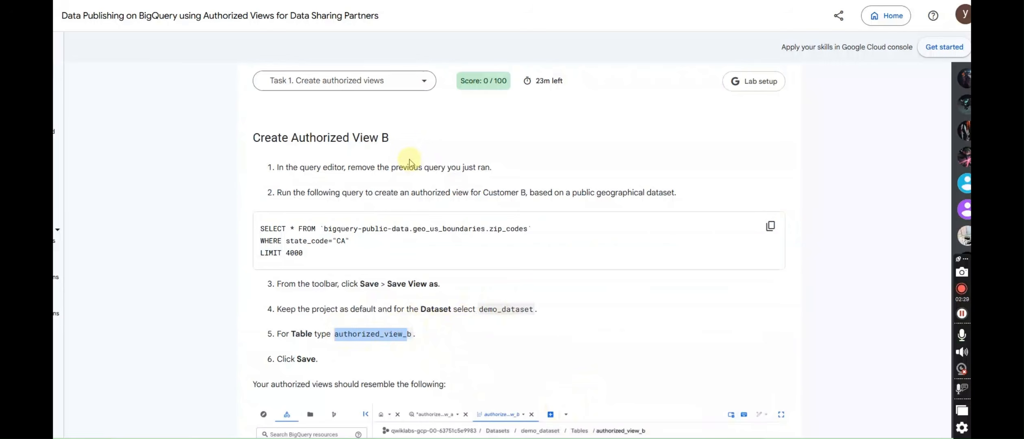
scroll(407, 158, "up", 3)
left_click_drag(341, 170, 412, 173)
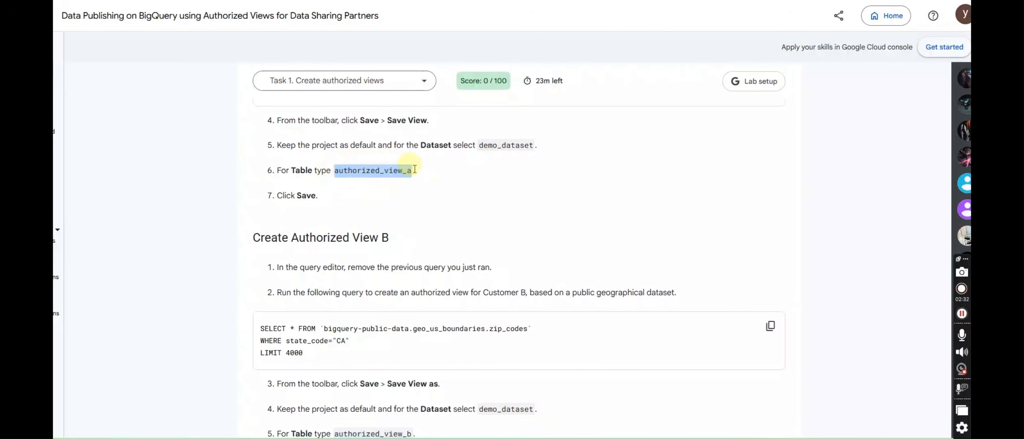
- Back in BigQuery, enter authorized_view_a as the table name and save the TX view
left_click(687, 380)
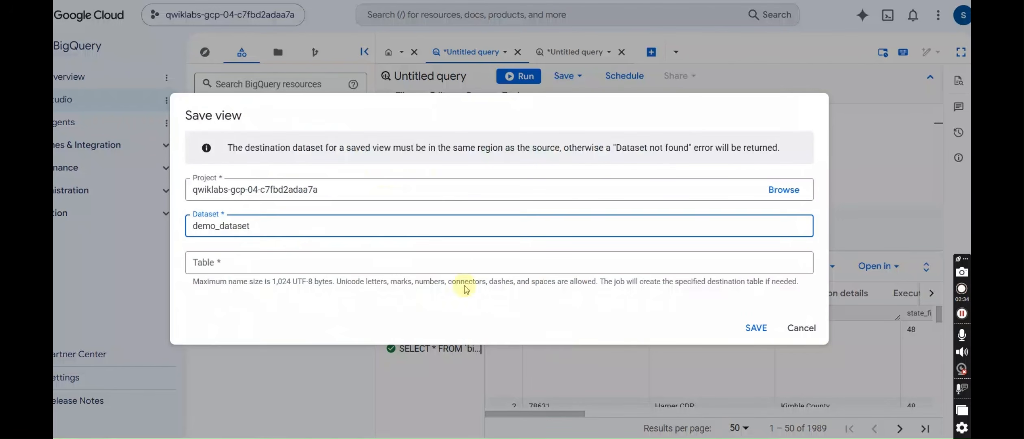
left_click(462, 264)
key("ctrl+v")
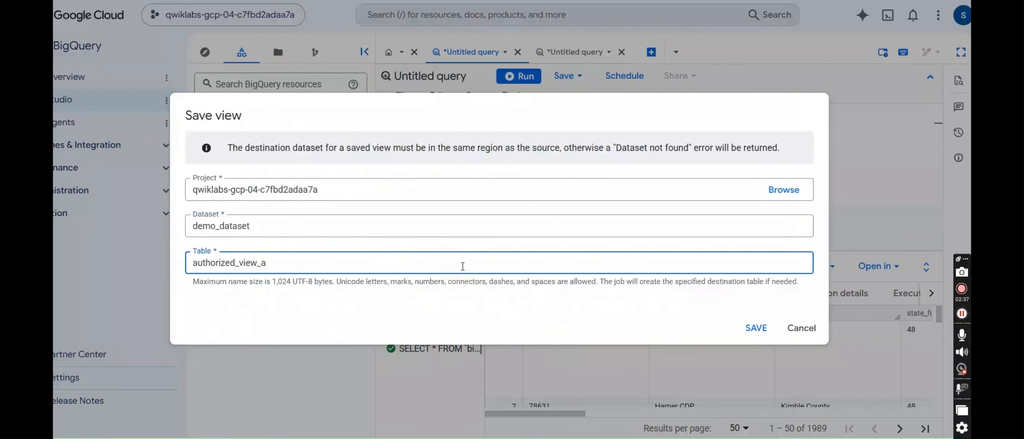
left_click(761, 328)
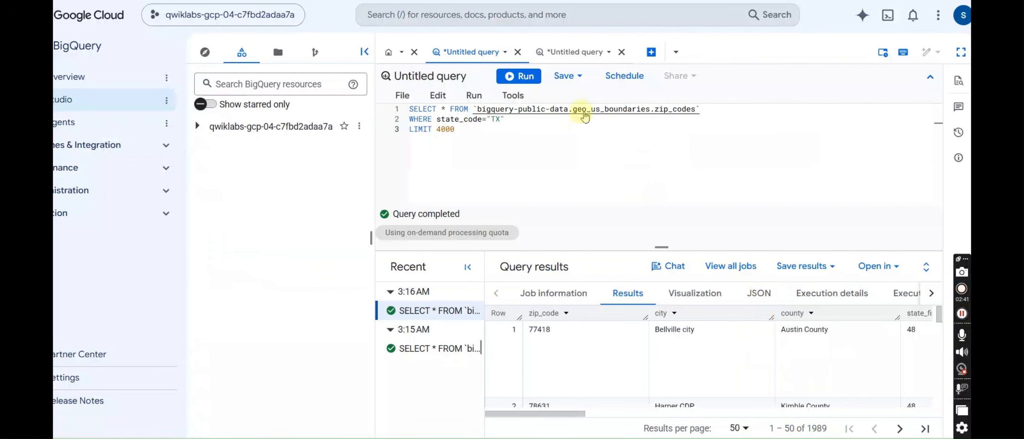
- Start saving the CA zip_codes query in the other untitled query as a view in demo_dataset
left_click(568, 60)
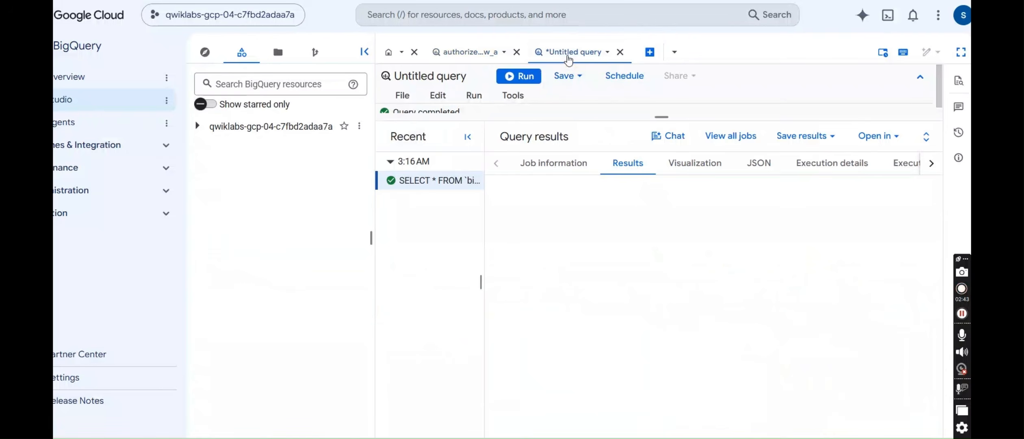
left_click(569, 78)
left_click(570, 153)
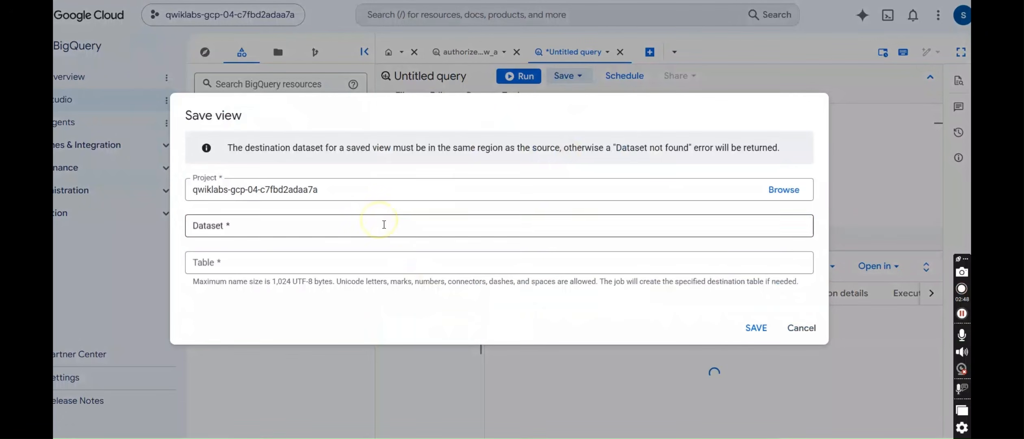
left_click(382, 224)
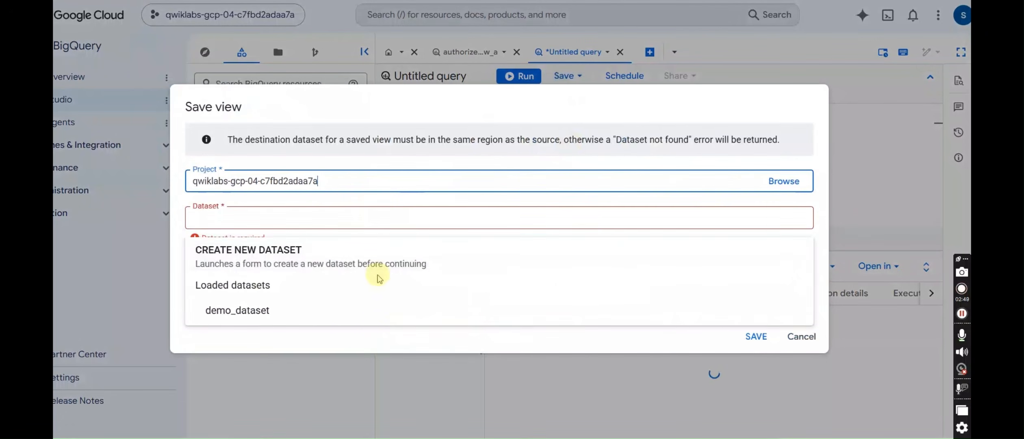
left_click(238, 302)
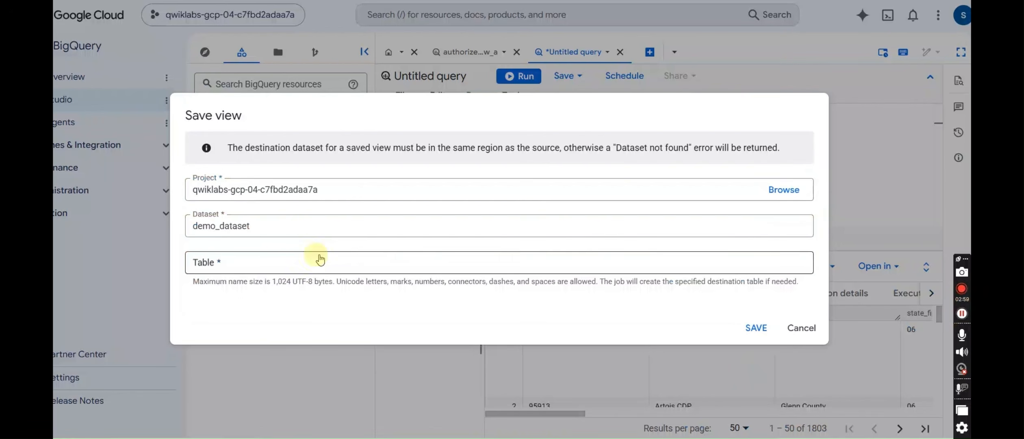
- Name the CA view's table authorized_view_b, check it against the lab instructions, and save the view
left_click(320, 260)
key("ctrl+v")
left_click(329, 264)
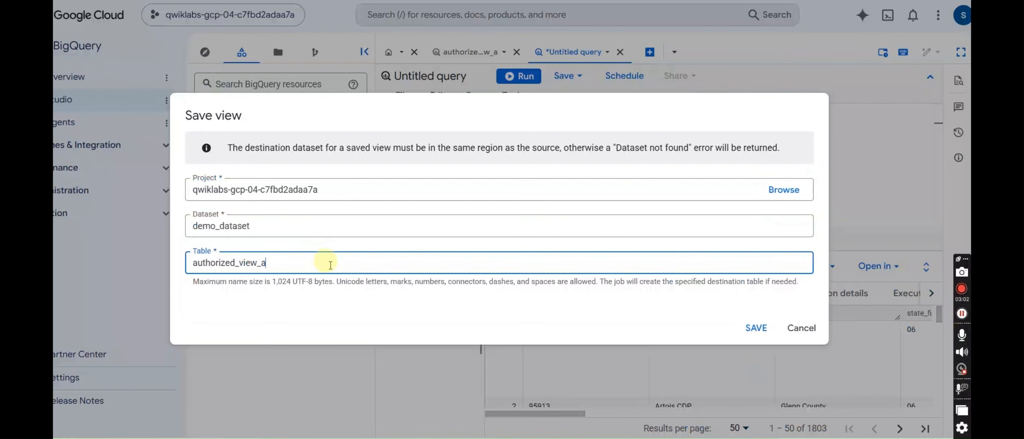
type("b")
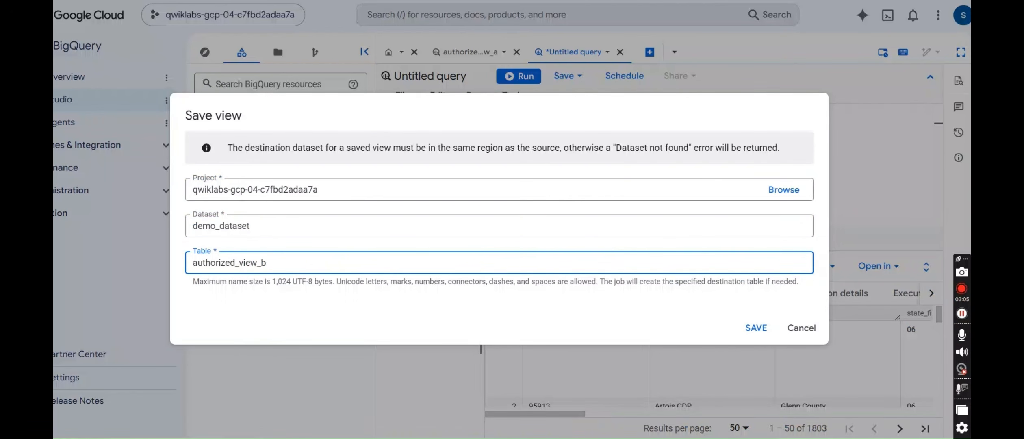
left_click(549, 400)
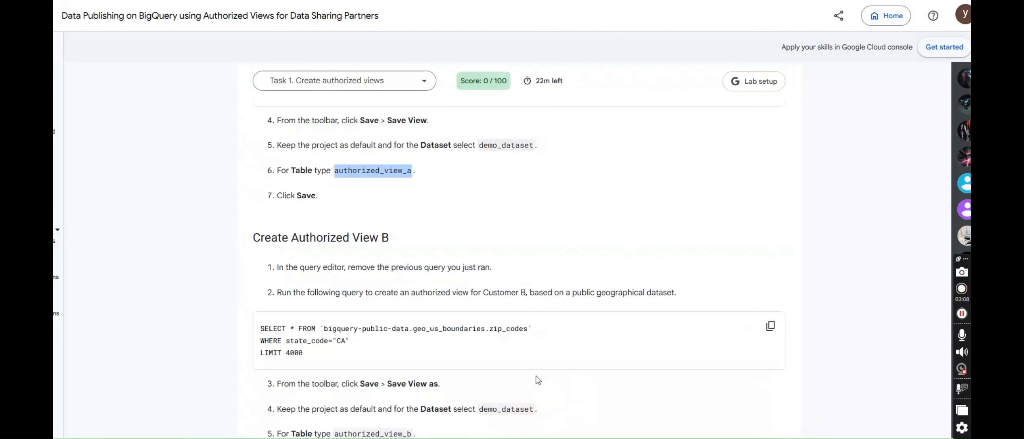
scroll(545, 372, "down", 2)
key("alt+Tab")
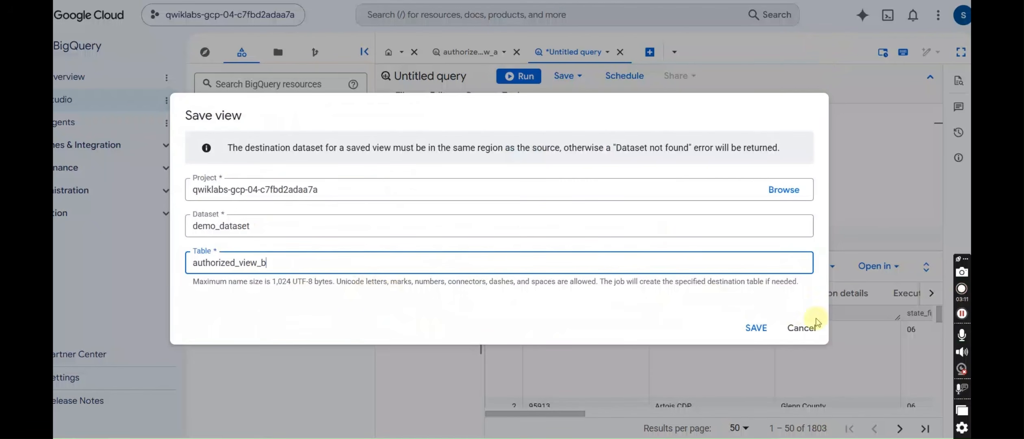
left_click(751, 327)
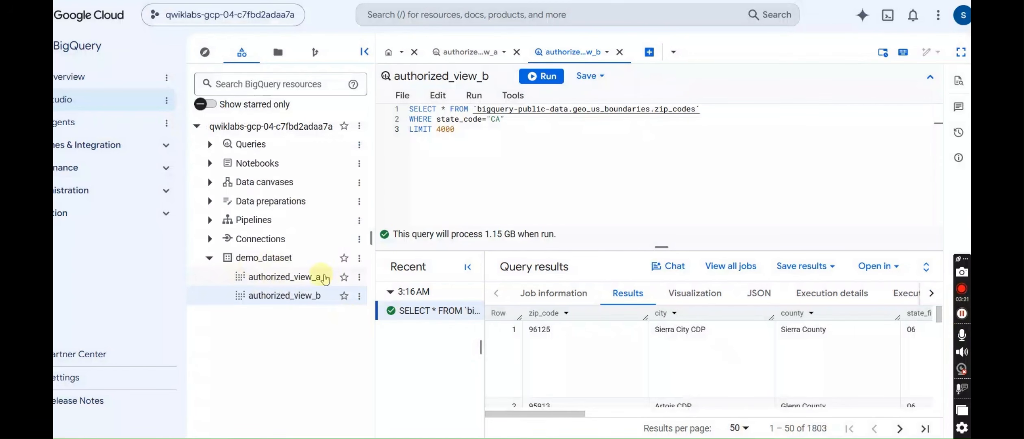
- Open demo_dataset and bring up its sharing settings for authorizing views
left_click(280, 262)
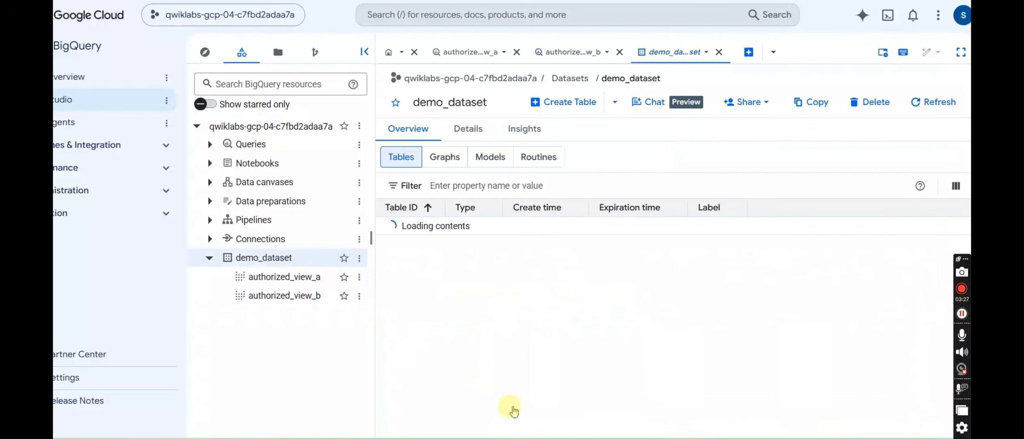
left_click(745, 103)
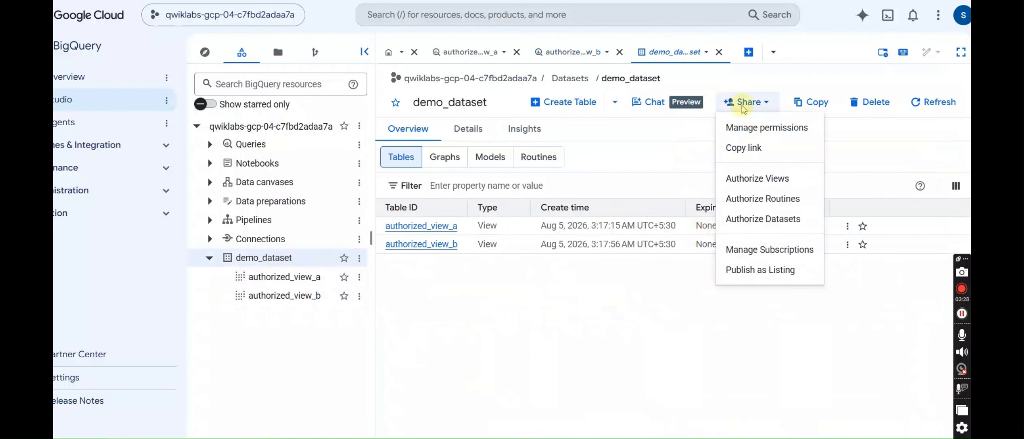
left_click(742, 185)
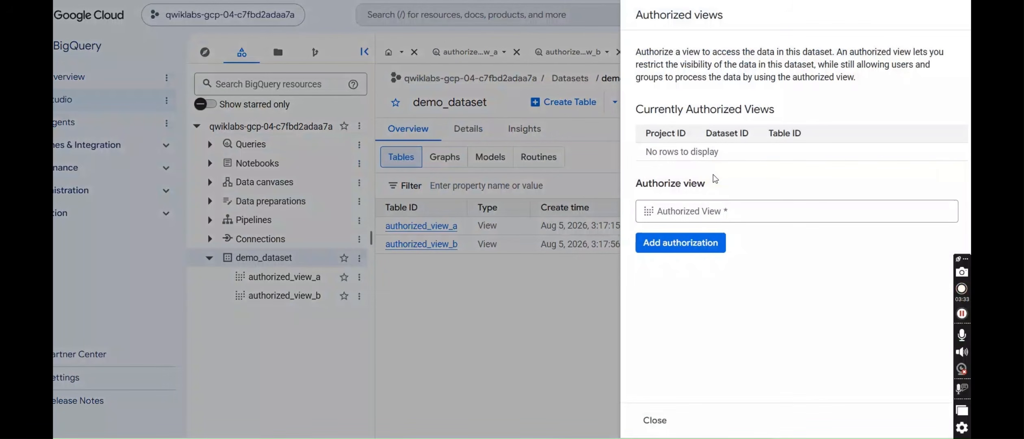
- Switch to the lab instructions and copy the full path of Authorized View A ending in demo_dataset.authorized_view_a
mouse_move(628, 435)
left_click(515, 361)
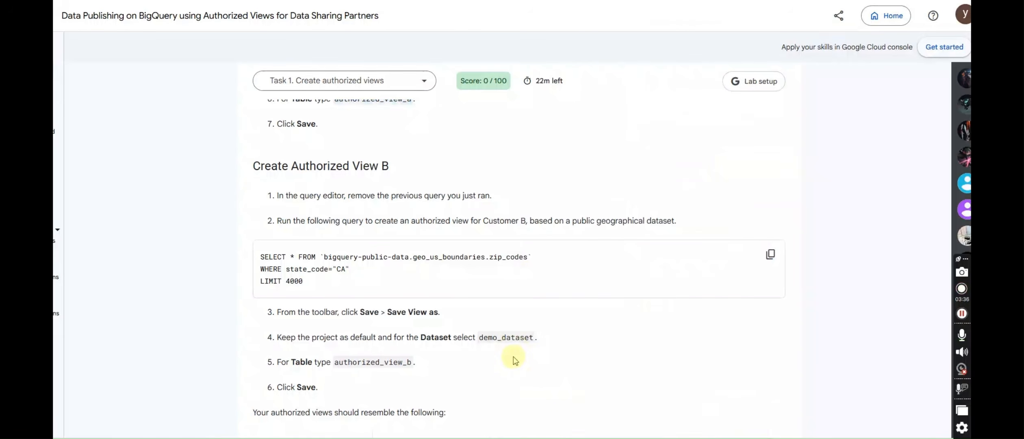
scroll(515, 360, "down", 15)
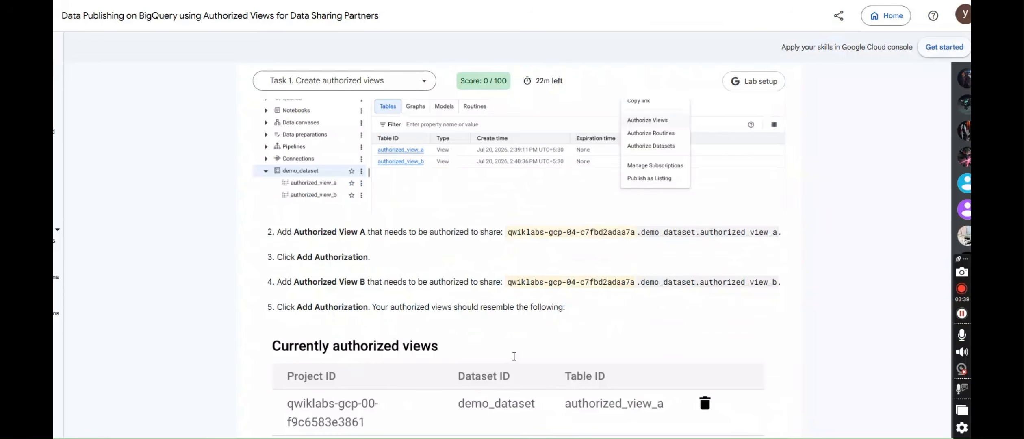
left_click_drag(509, 232, 783, 239)
key("ctrl+c")
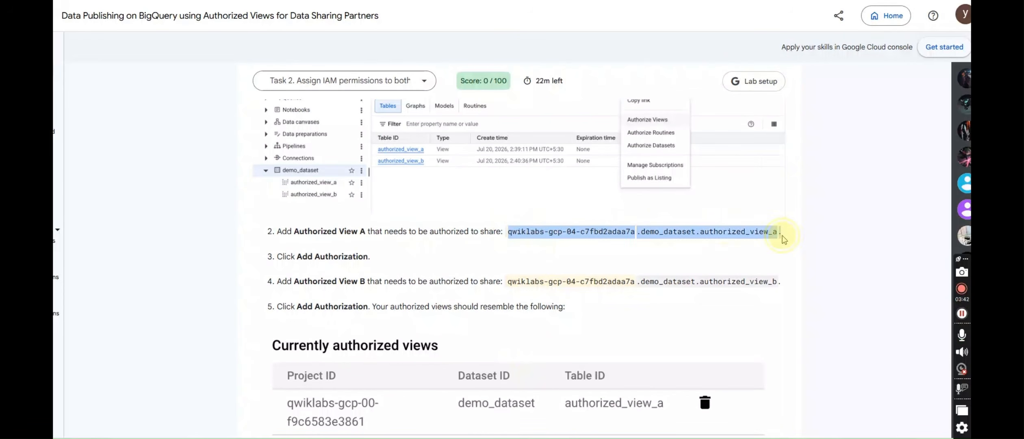
- Return to BigQuery's authorized views settings and add an authorization for authorized_view_a using the copied path
mouse_move(626, 438)
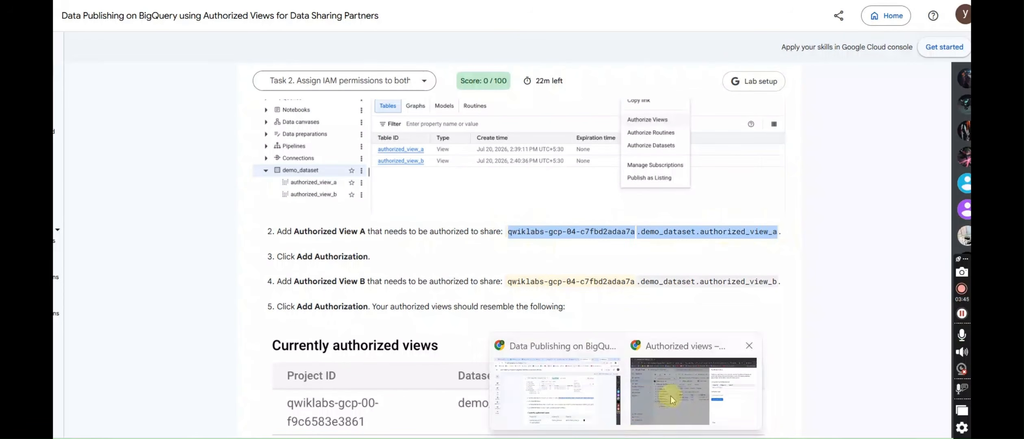
left_click(670, 396)
left_click(734, 212)
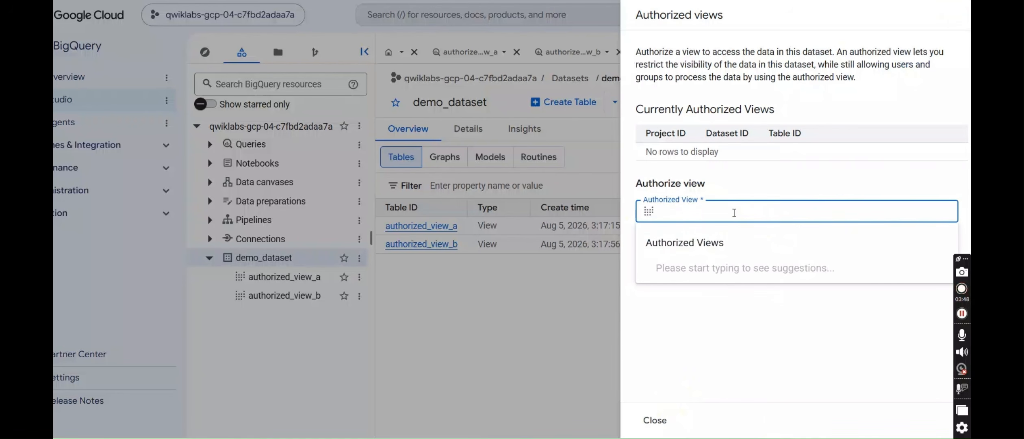
key("ctrl+v")
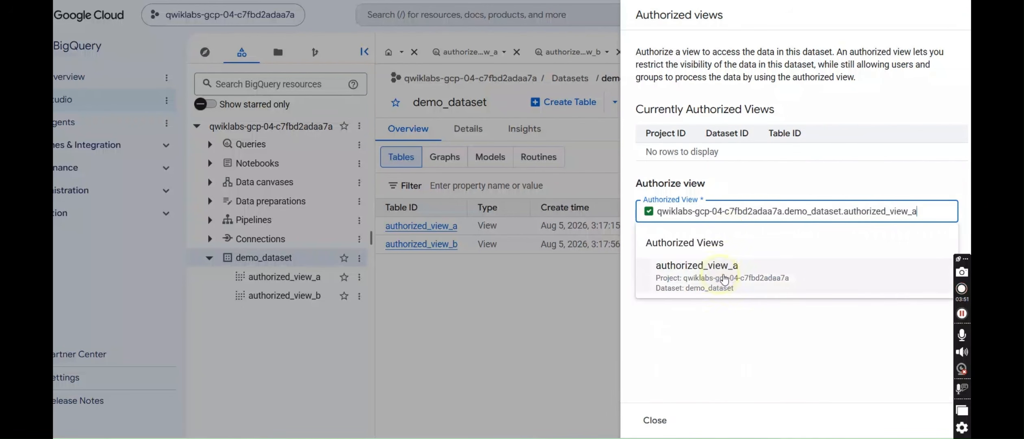
left_click(724, 278)
left_click(681, 244)
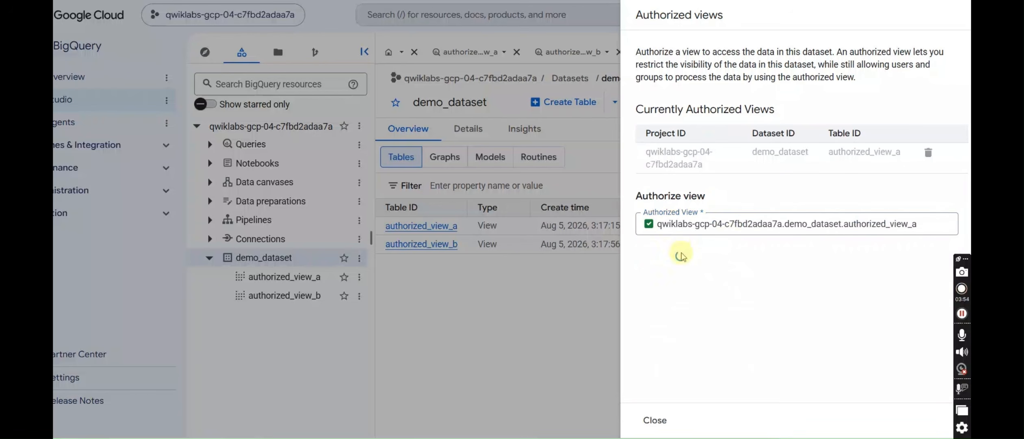
- Go back to the lab instructions and copy the full path of Authorized View B ending in demo_dataset.authorized_view_b
mouse_move(622, 437)
left_click(553, 382)
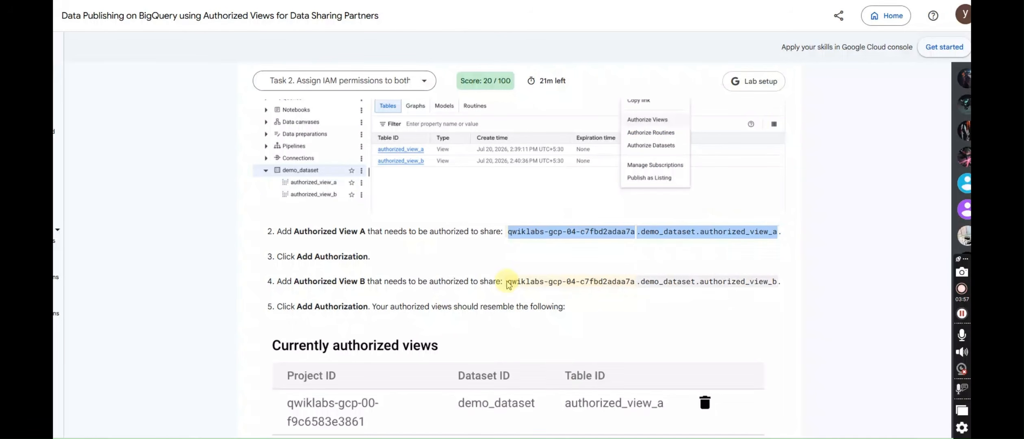
left_click_drag(508, 285, 776, 286)
key("ctrl+c")
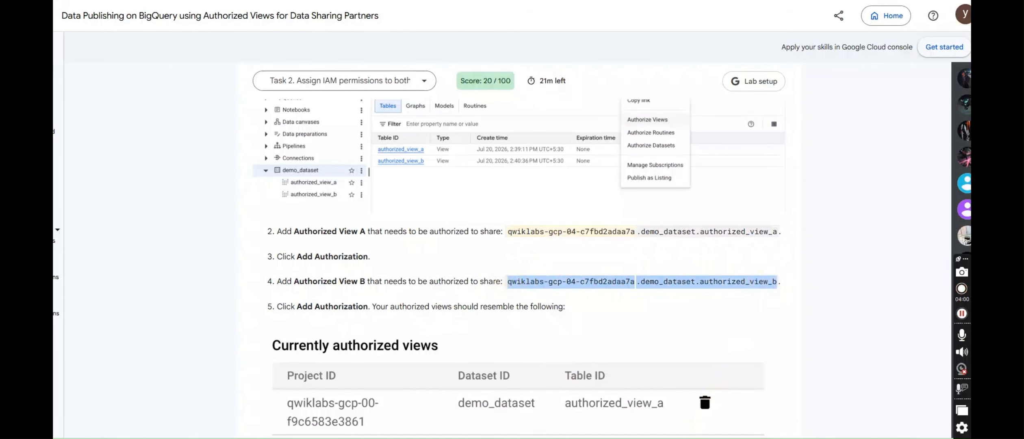
- Return to BigQuery's authorized views settings, add an authorization for authorized_view_b using the copied path, and close the settings
mouse_move(624, 437)
left_click(686, 386)
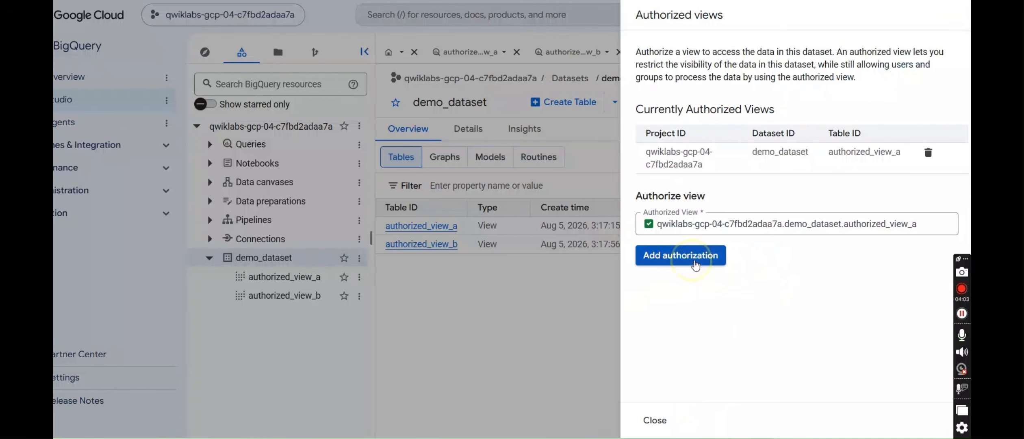
left_click(695, 260)
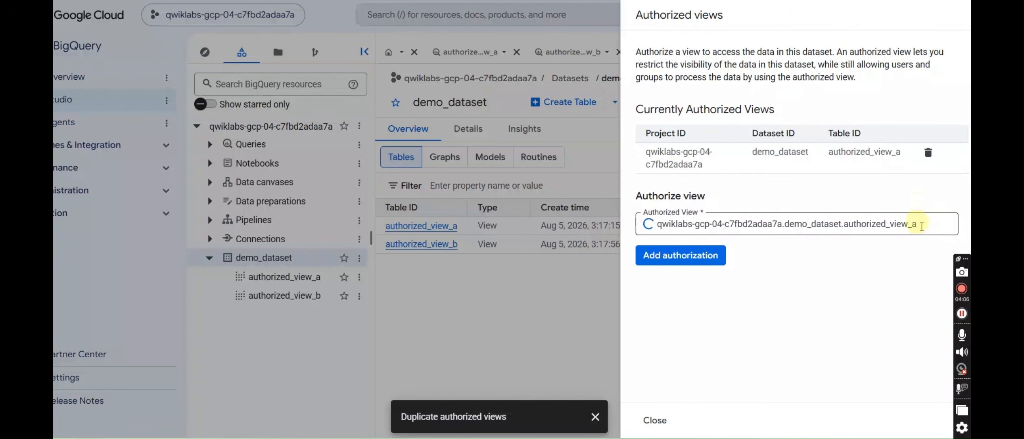
left_click_drag(922, 223, 657, 224)
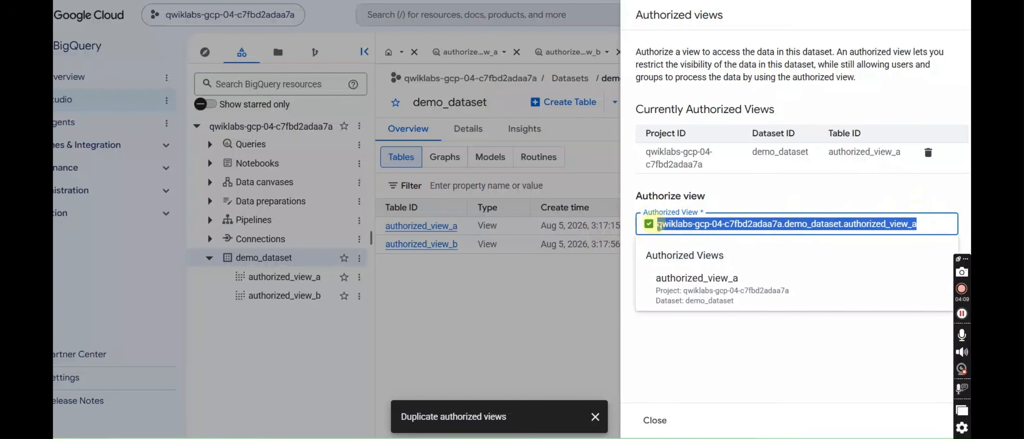
key("ctrl+v")
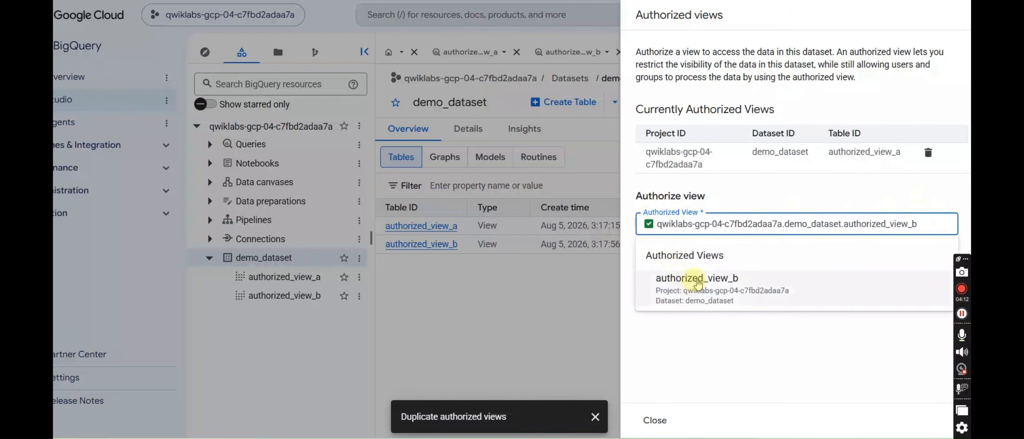
left_click(698, 290)
left_click(680, 255)
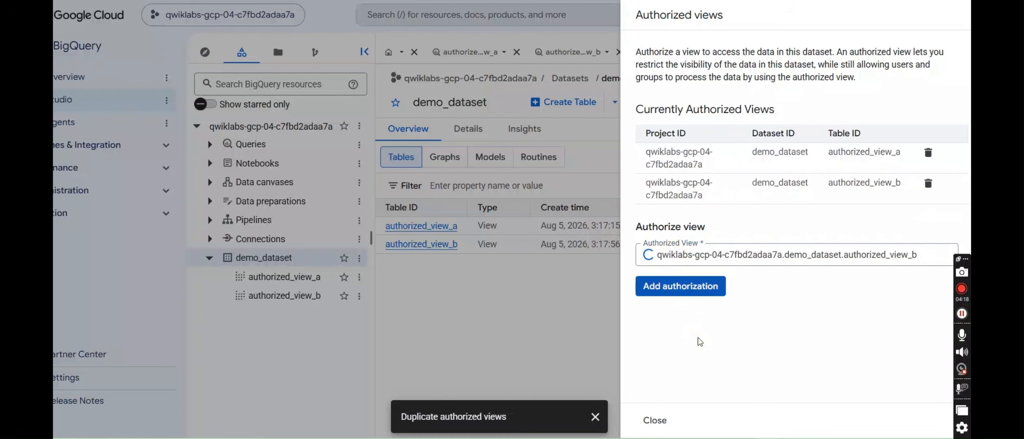
left_click(655, 420)
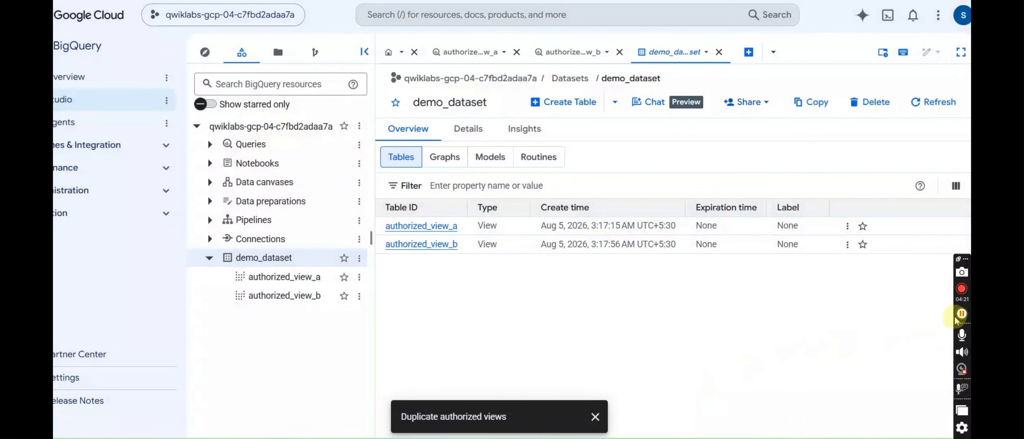
- Open authorized_view_a in demo_dataset and bring up its permission management
left_click(296, 280)
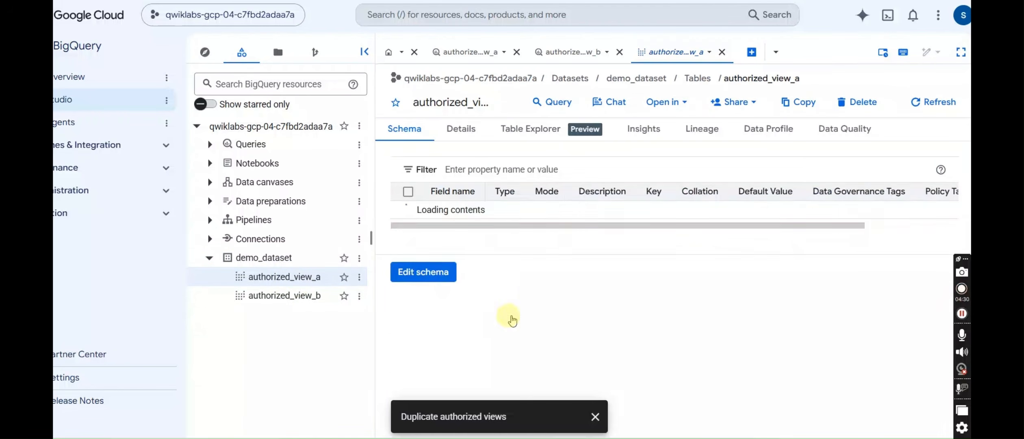
left_click(743, 107)
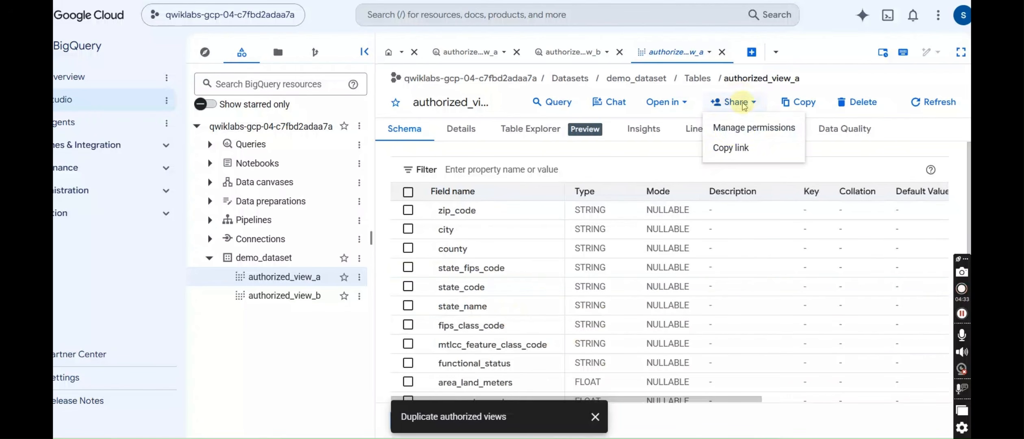
left_click(739, 129)
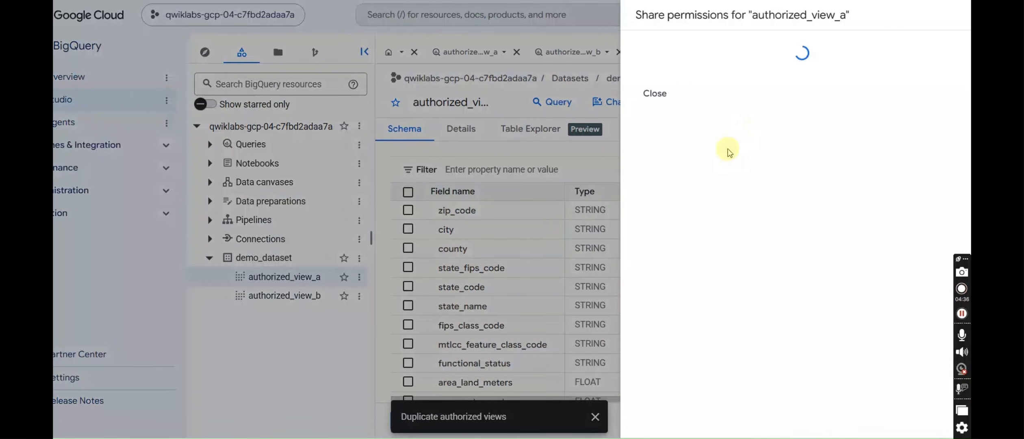
- Switch to the lab instructions and copy the Customer A user's e-mail from Task 3
mouse_move(626, 438)
left_click(557, 414)
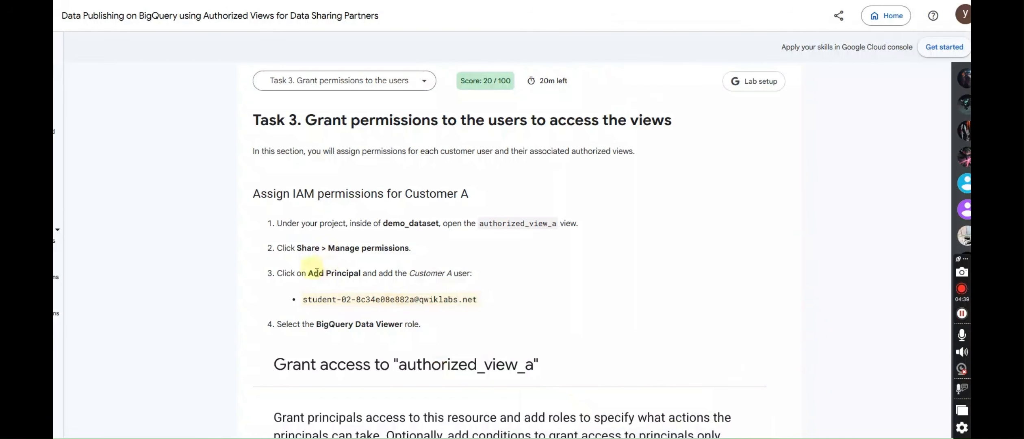
left_click_drag(302, 304, 480, 304)
key("ctrl+c")
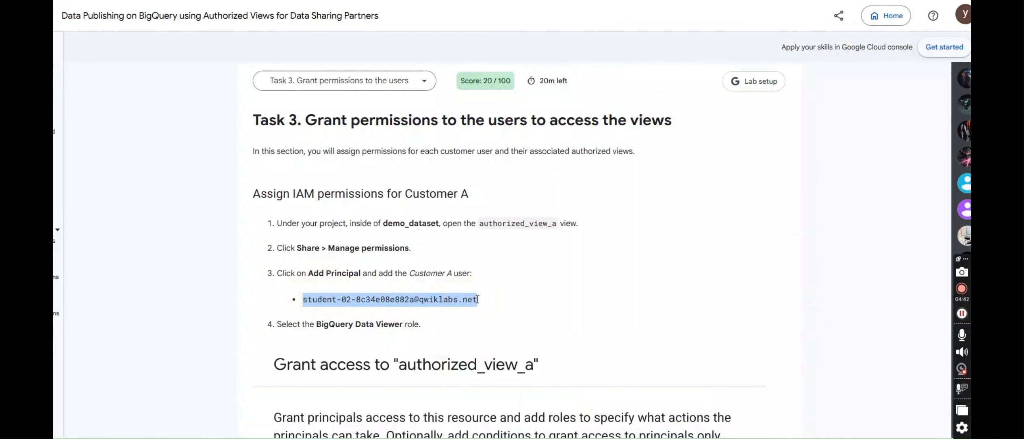
- Return to BigQuery and add the Customer A user's e-mail as a new principal on authorized_view_a
mouse_move(626, 438)
left_click(672, 393)
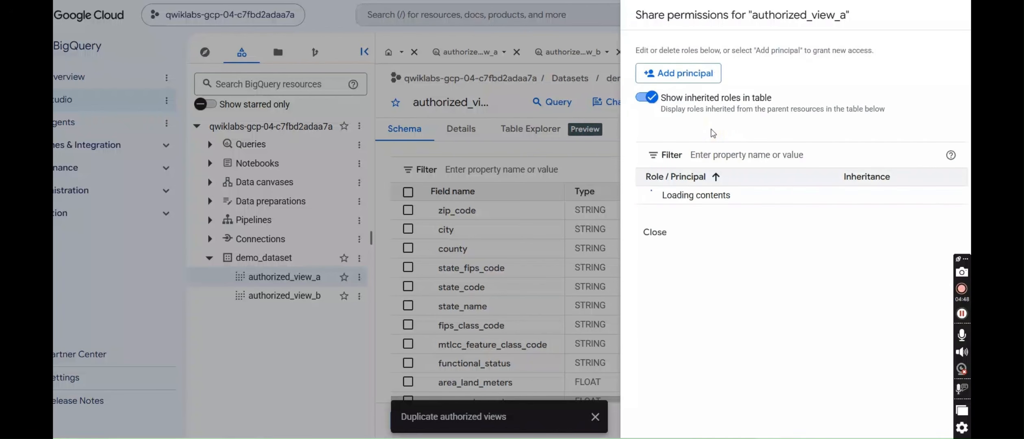
left_click(696, 79)
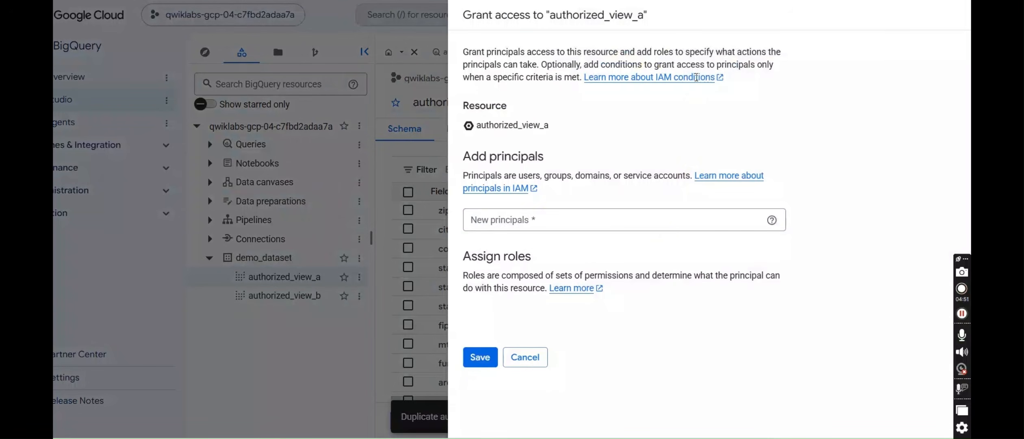
left_click(552, 224)
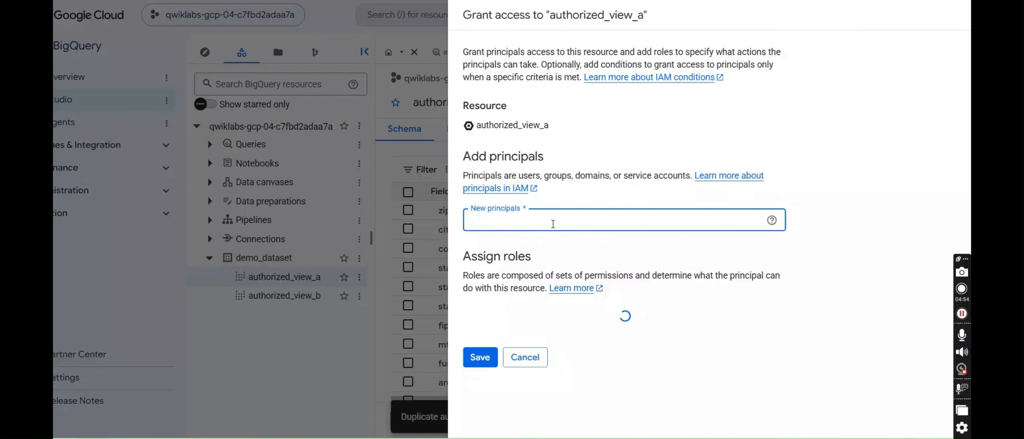
key("ctrl+v")
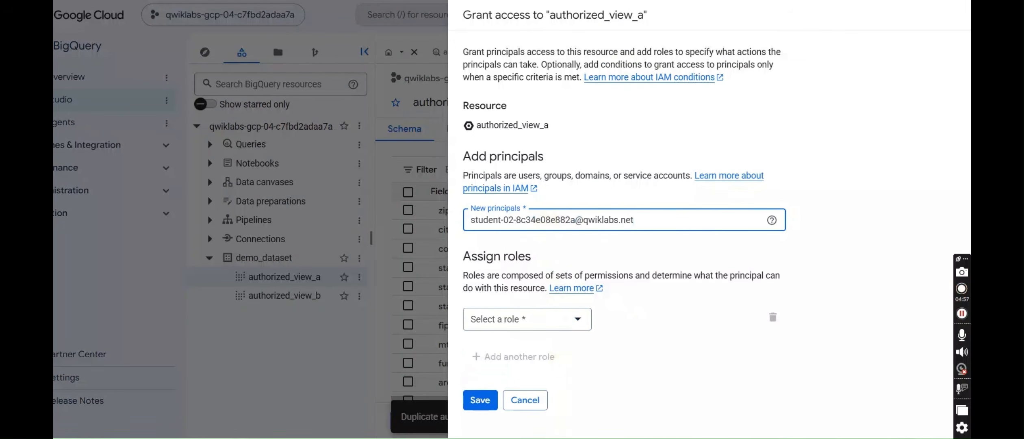
- Copy the role name from the lab instructions, assign BigQuery Data Viewer to the Customer A principal on authorized_view_a, and save the grant
left_click(553, 388)
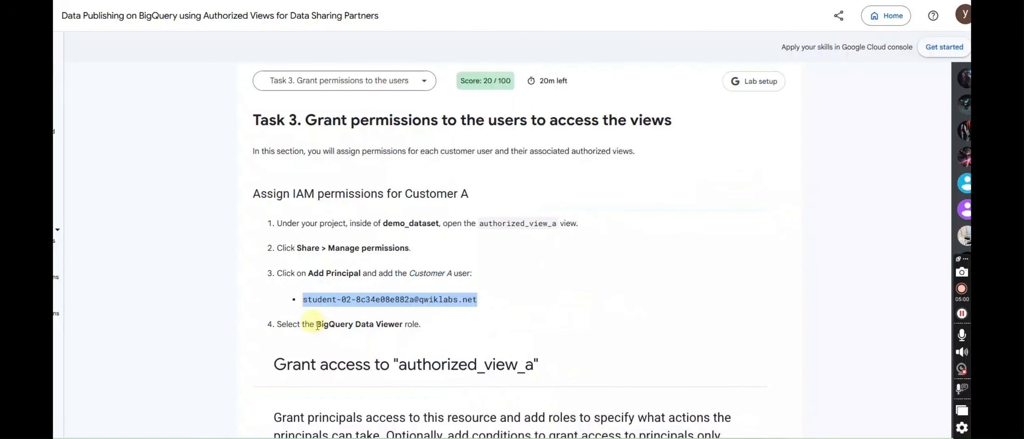
left_click_drag(318, 326, 384, 322)
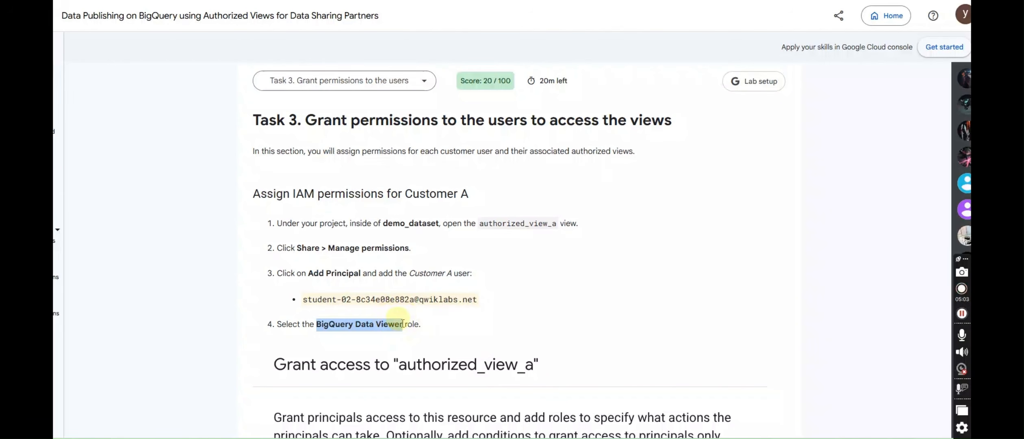
left_click(697, 391)
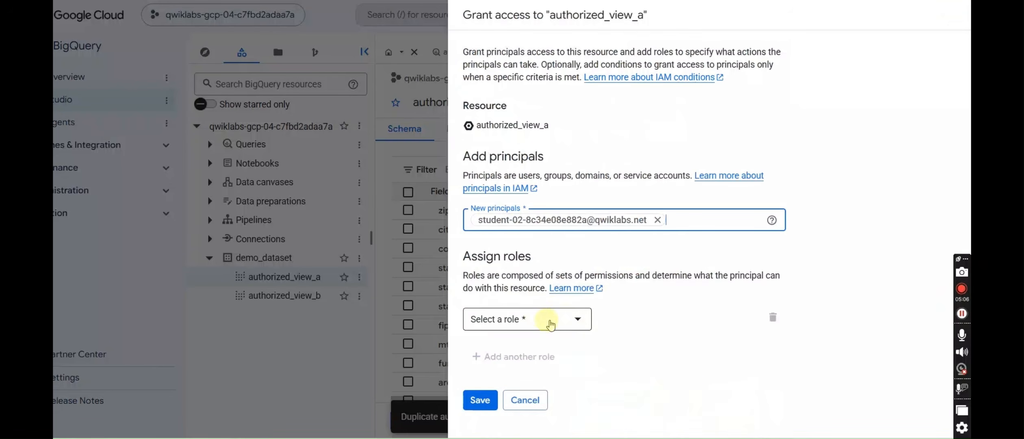
left_click(551, 324)
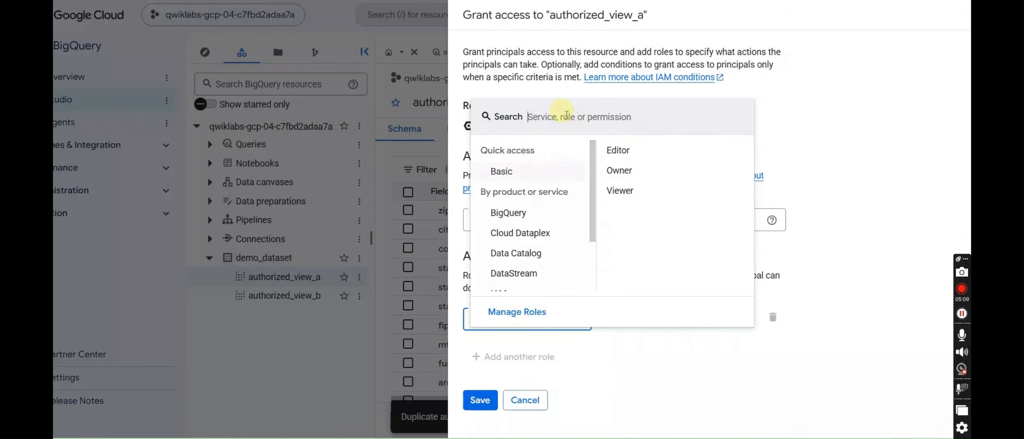
type("BigQuery Data Viewer")
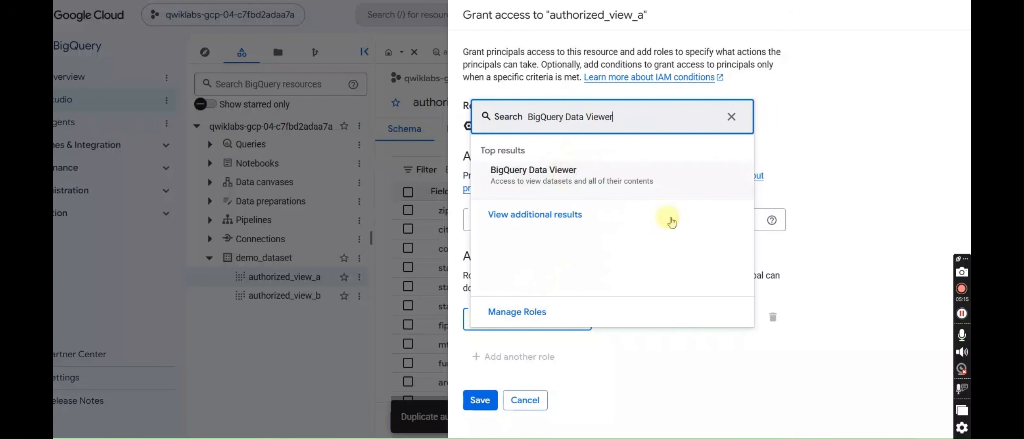
key("Return")
left_click(480, 419)
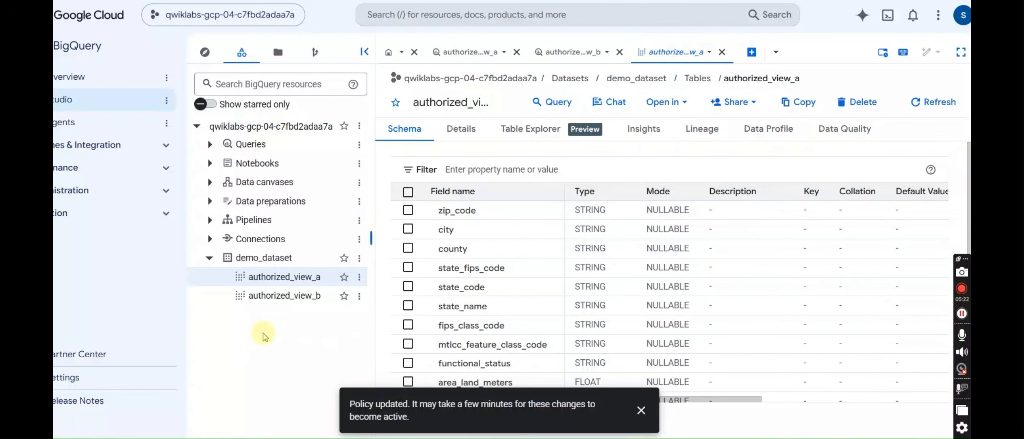
- Open authorized_view_b in demo_dataset and bring up its permission management
left_click(283, 295)
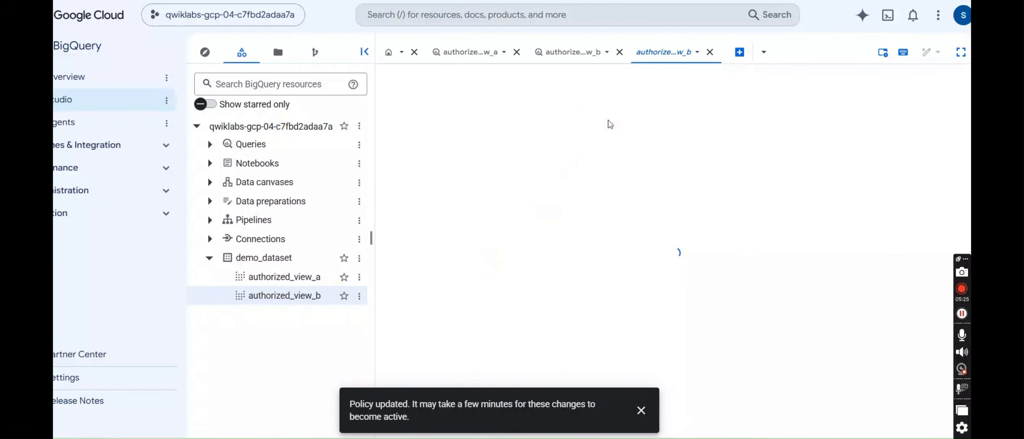
left_click(733, 104)
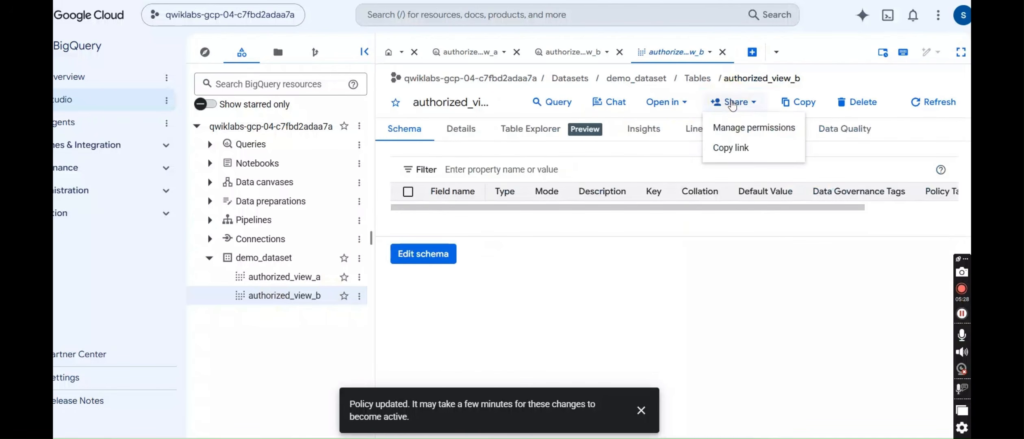
left_click(736, 130)
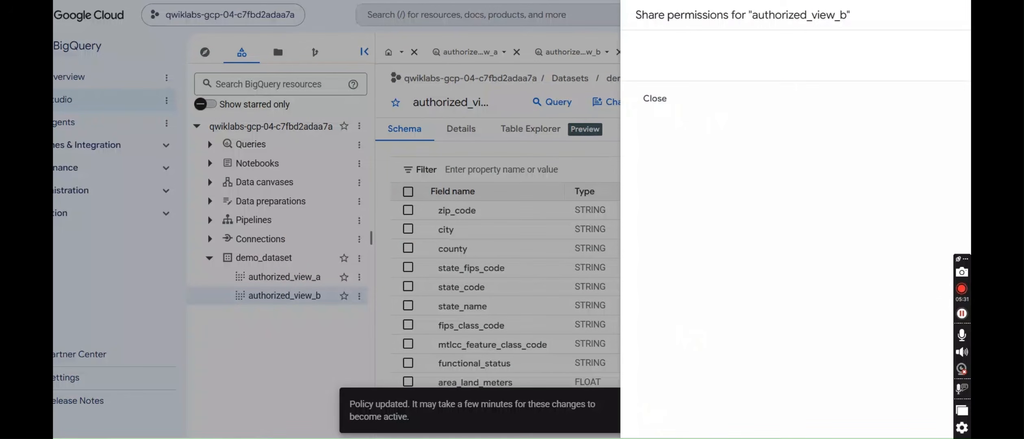
- Switch to the lab instructions and copy the Customer B user's e-mail from the section on assigning IAM permissions
mouse_move(625, 438)
left_click(570, 397)
left_click(465, 344)
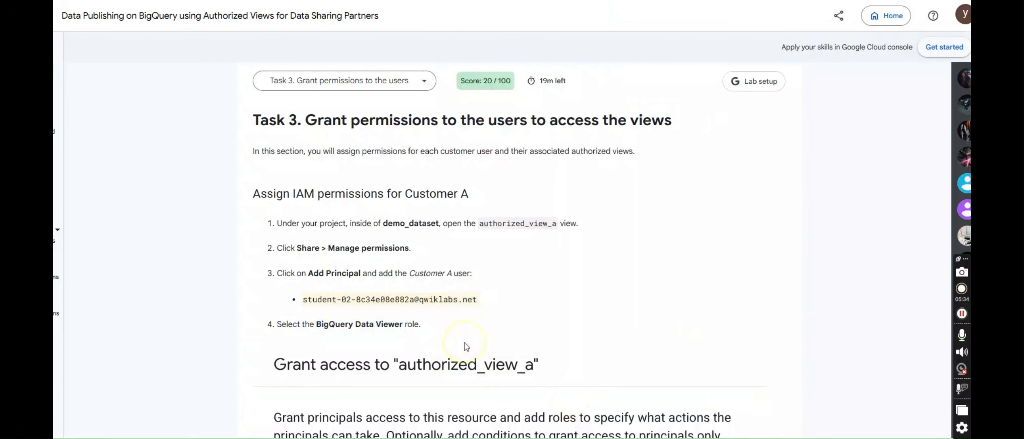
scroll(465, 344, "down", 5)
scroll(465, 345, "down", 15)
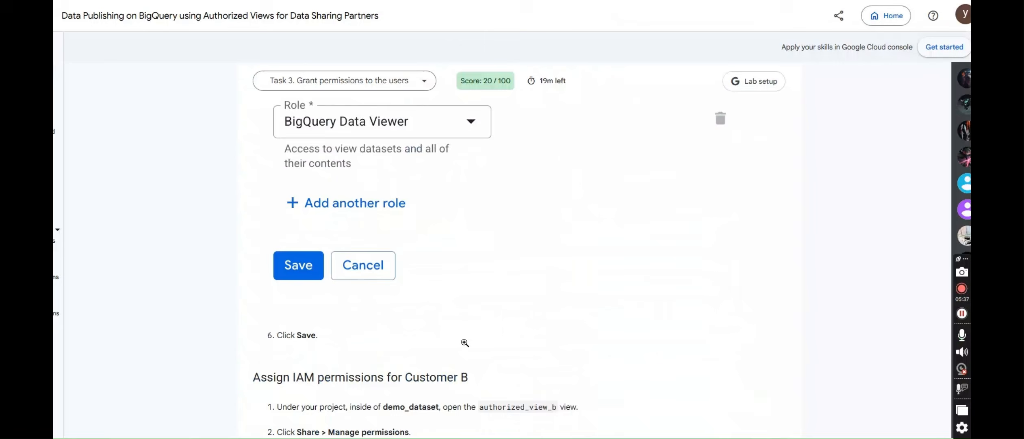
scroll(465, 344, "down", 3)
scroll(465, 285, "up", 3)
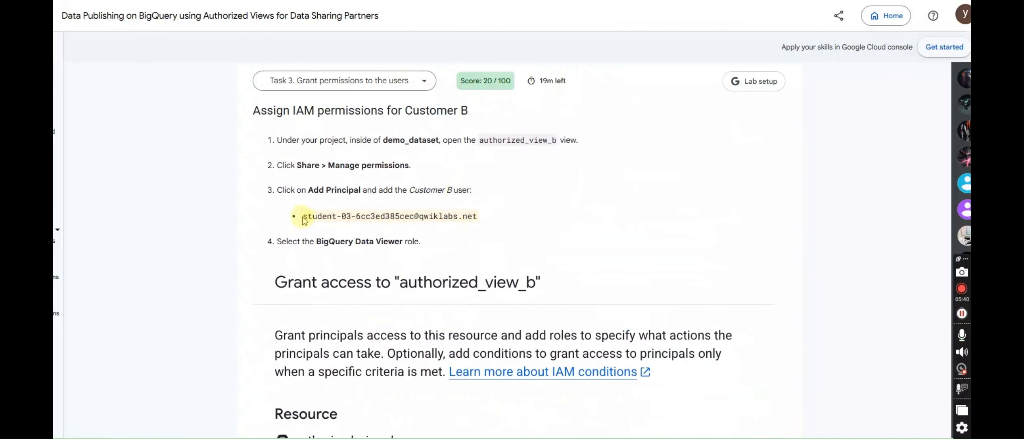
left_click_drag(303, 216, 475, 215)
key("ctrl+c")
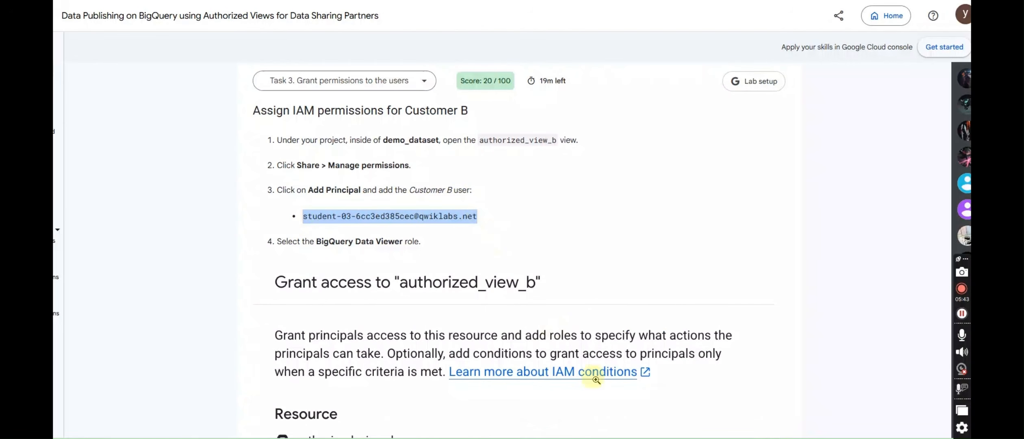
- Return to BigQuery and add the Customer B user's e-mail as a new principal on authorized_view_b
left_click(691, 398)
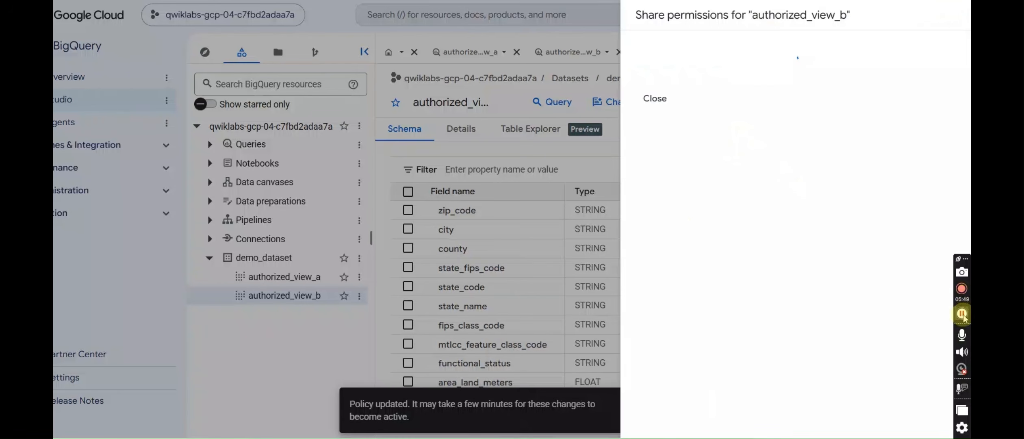
left_click(696, 78)
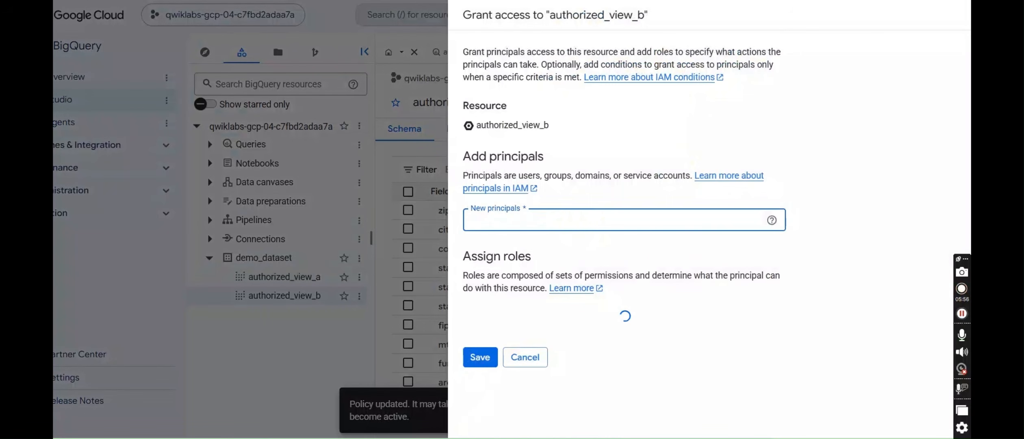
key("ctrl+v")
- Copy the role name from the lab instructions, assign BigQuery Data Viewer to the Customer B principal on authorized_view_b, and save the grant
left_click(571, 392)
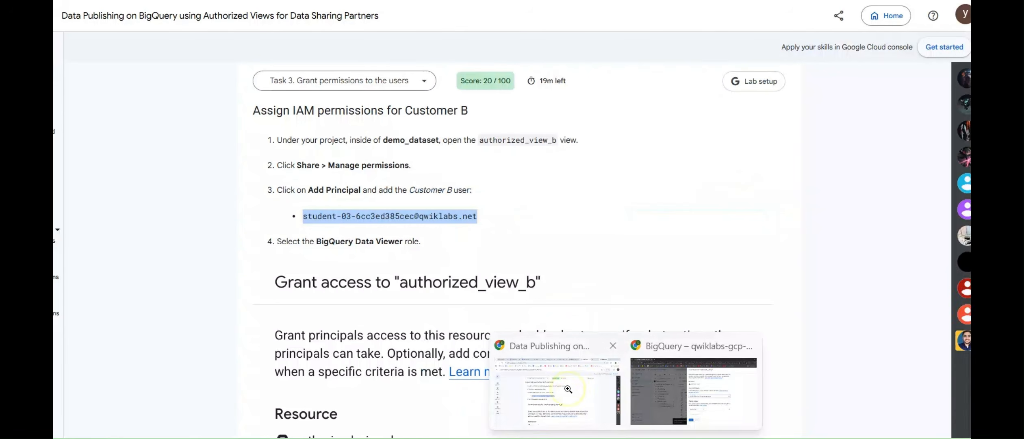
left_click_drag(314, 241, 397, 240)
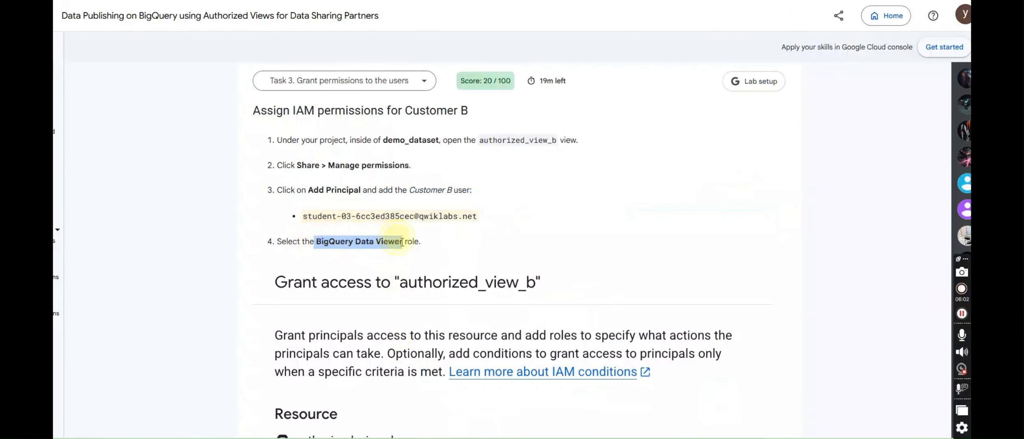
key("alt+Tab")
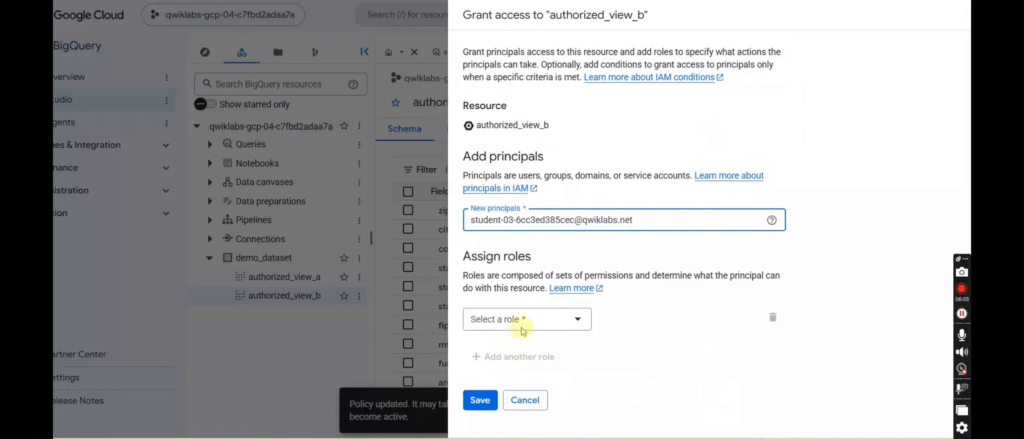
left_click(528, 324)
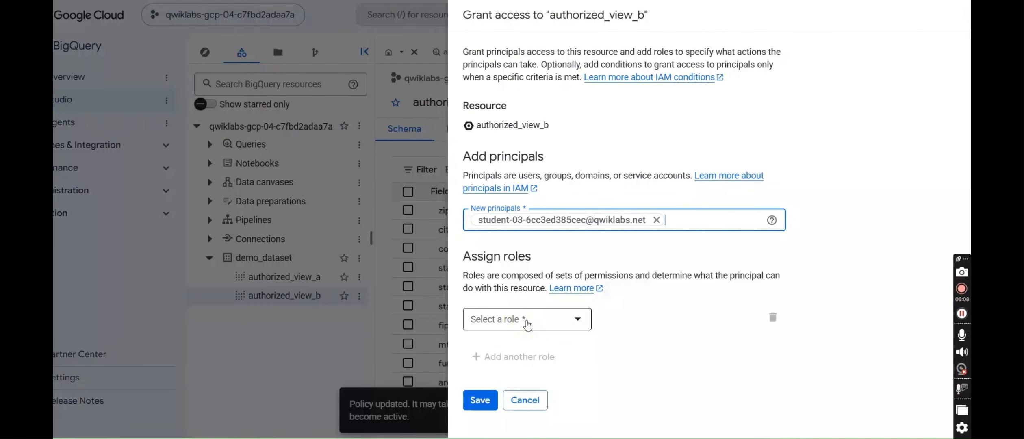
left_click(528, 324)
left_click(573, 107)
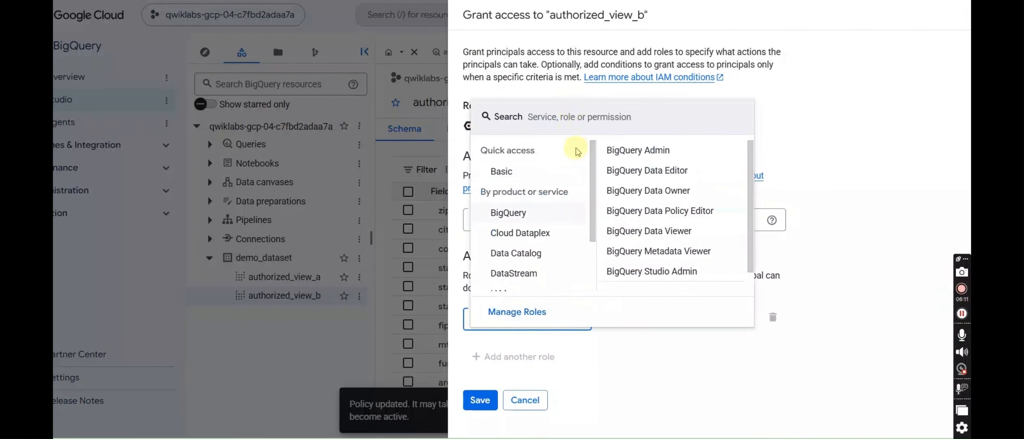
type("BigQuery Data Viewer")
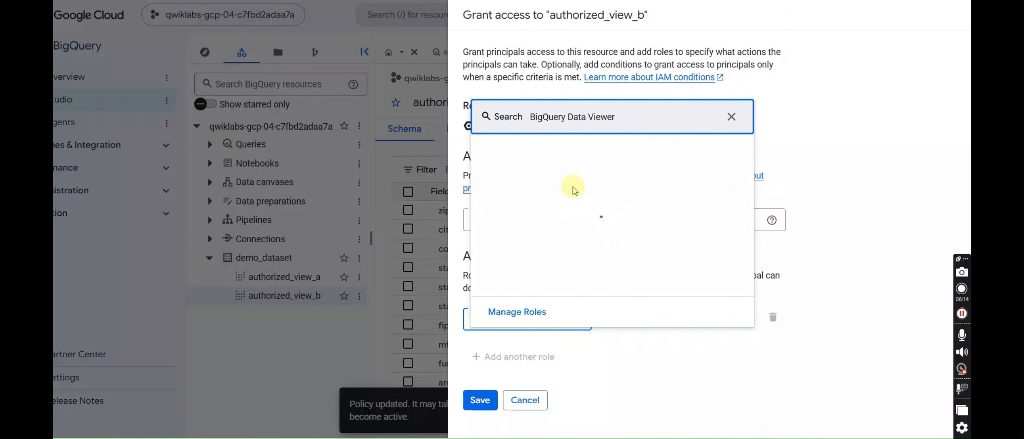
left_click(573, 188)
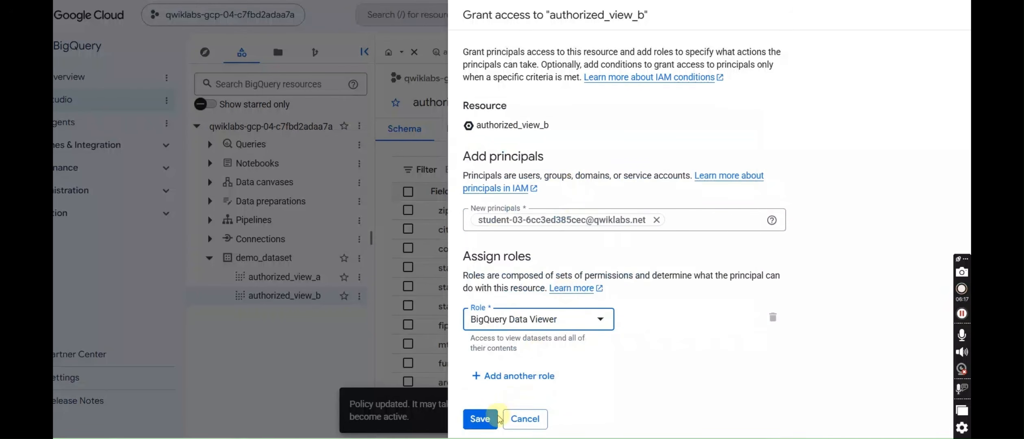
left_click(479, 420)
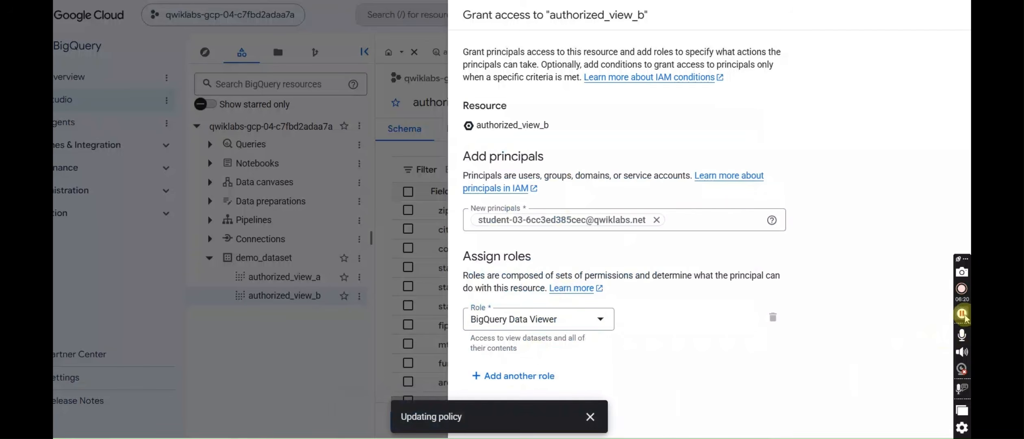
left_click(963, 314)
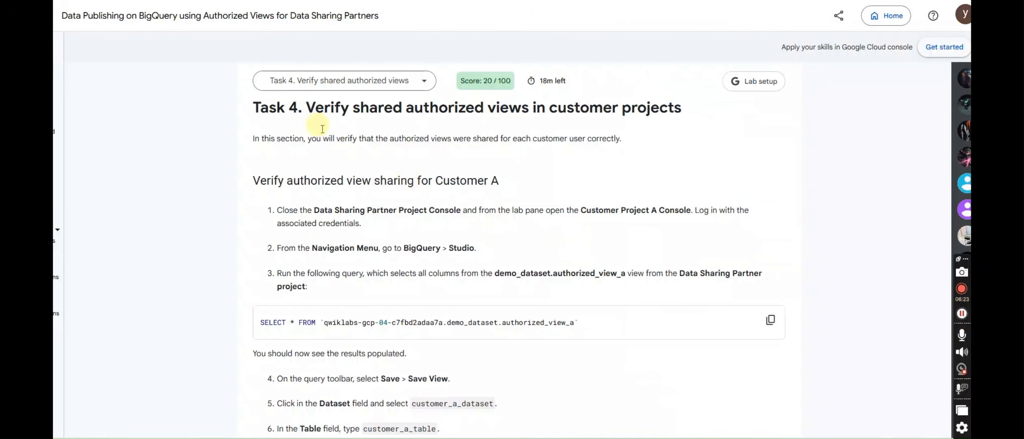
- Read the Task 4 introduction in the lab instructions and the section on verifying authorized view sharing for Customer A
left_click_drag(306, 108, 641, 122)
left_click(620, 179)
left_click_drag(253, 180, 499, 182)
left_click(447, 182)
double_click(449, 182)
left_click(508, 193)
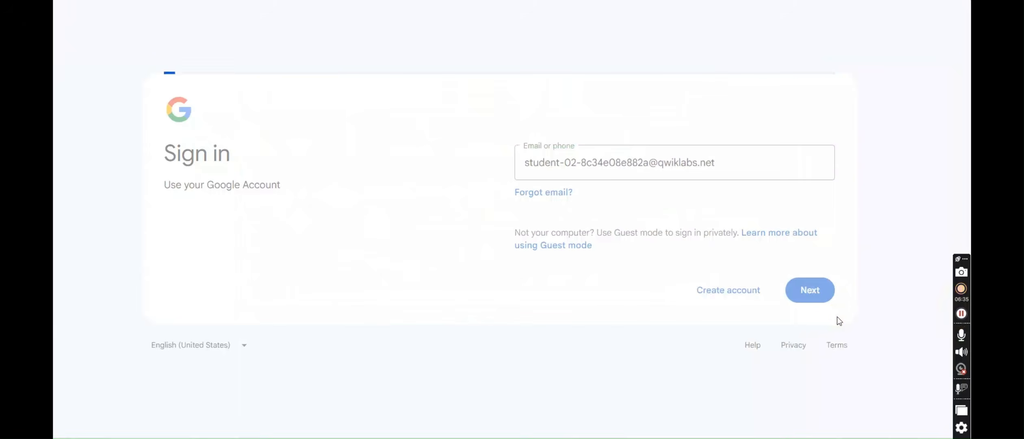
- Submit the Customer A username on the Google sign-in page and copy the Customer A password from the lab setup details
key("Return")
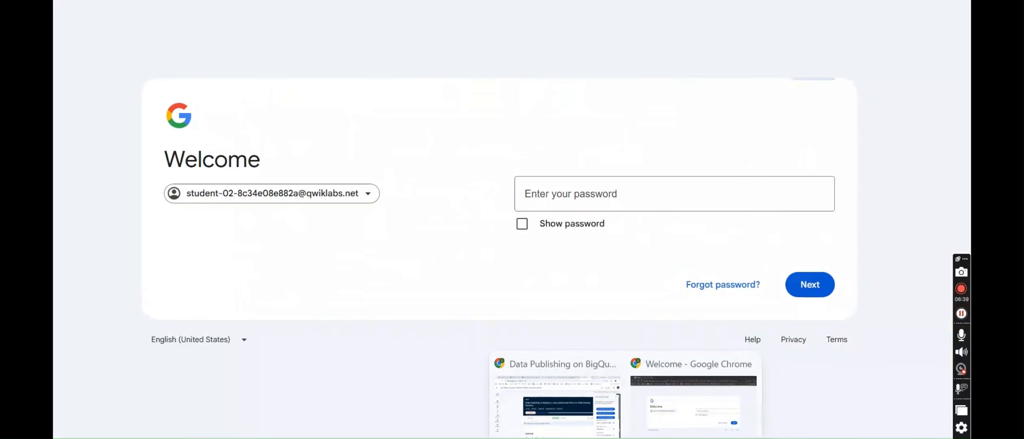
mouse_move(637, 420)
left_click(548, 412)
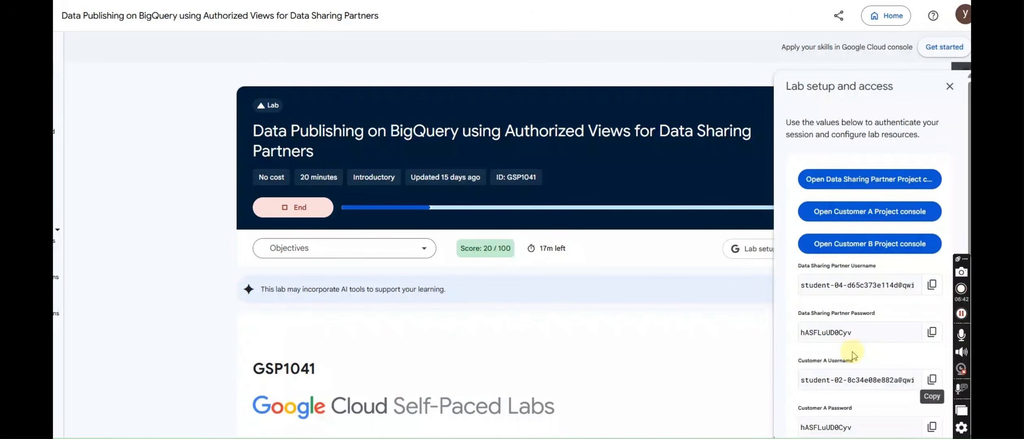
scroll(853, 356, "down", 2)
left_click(932, 337)
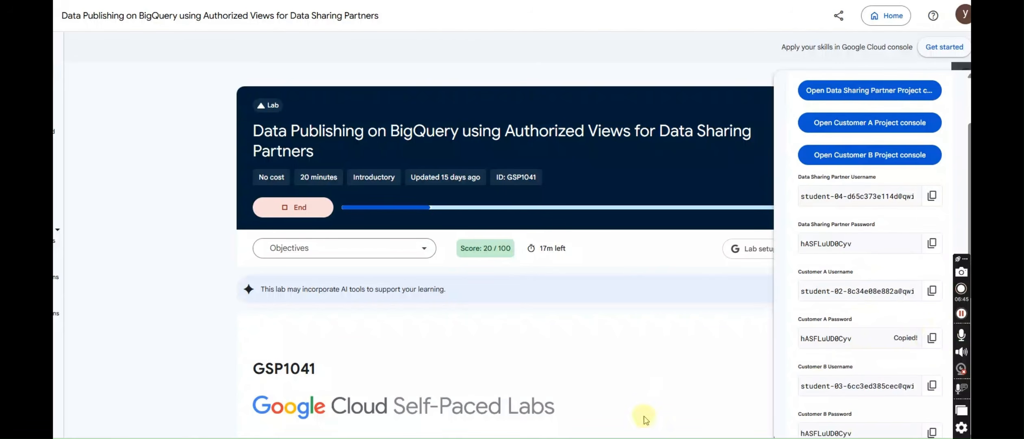
- Return to the Google sign-in page, enter the Customer A account password, and submit it
mouse_move(645, 438)
left_click(658, 389)
right_click(636, 194)
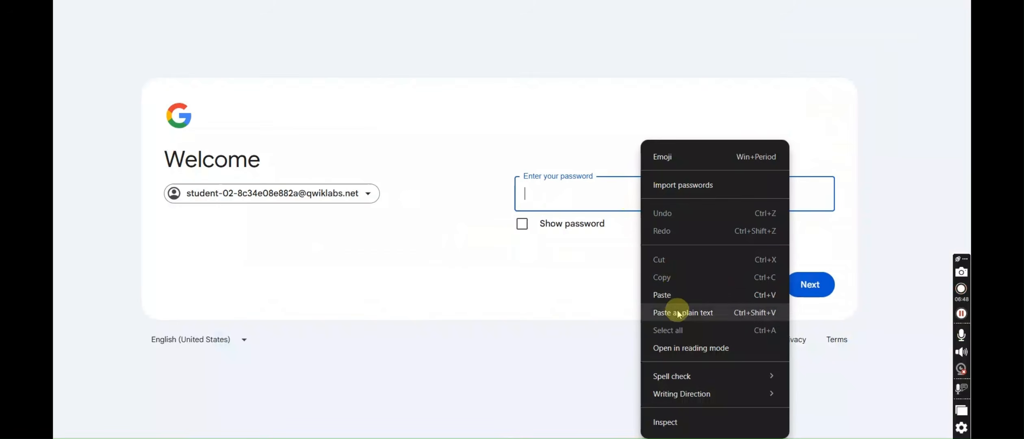
left_click(677, 311)
left_click(815, 282)
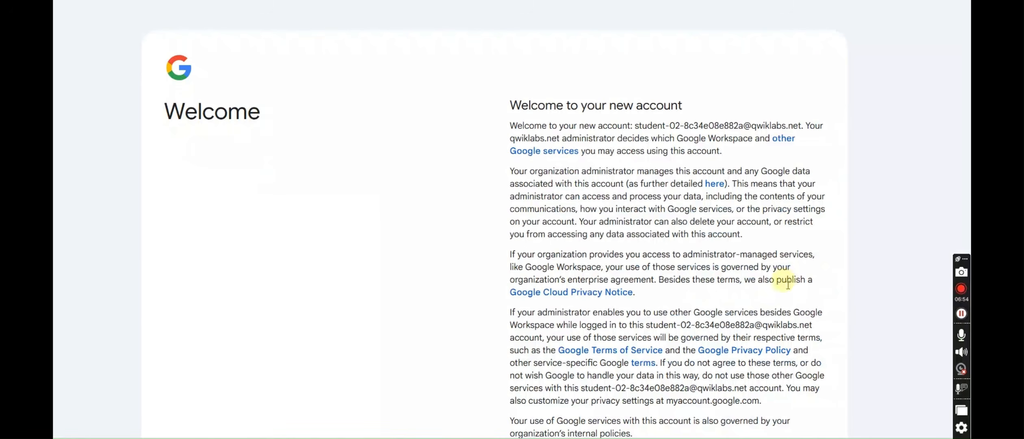
- Read through the new account notice for the Customer A user and acknowledge it
scroll(775, 292, "down", 4)
left_click(781, 335)
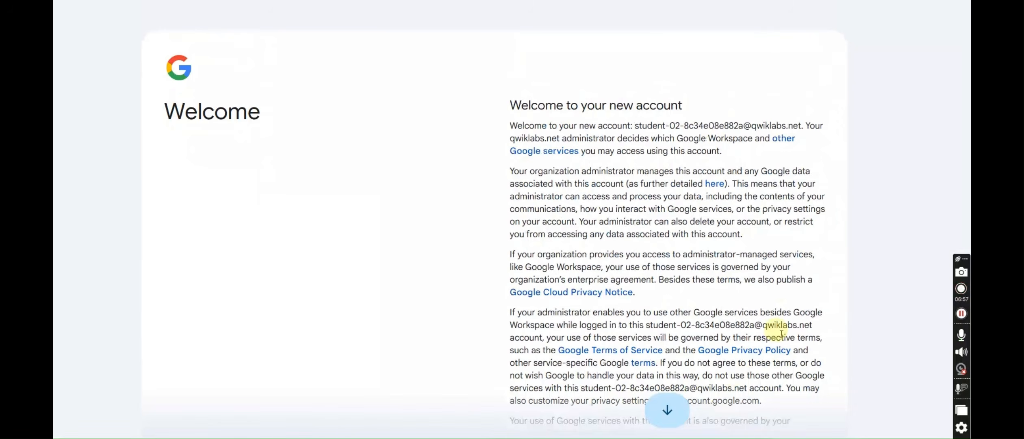
scroll(795, 331, "down", 5)
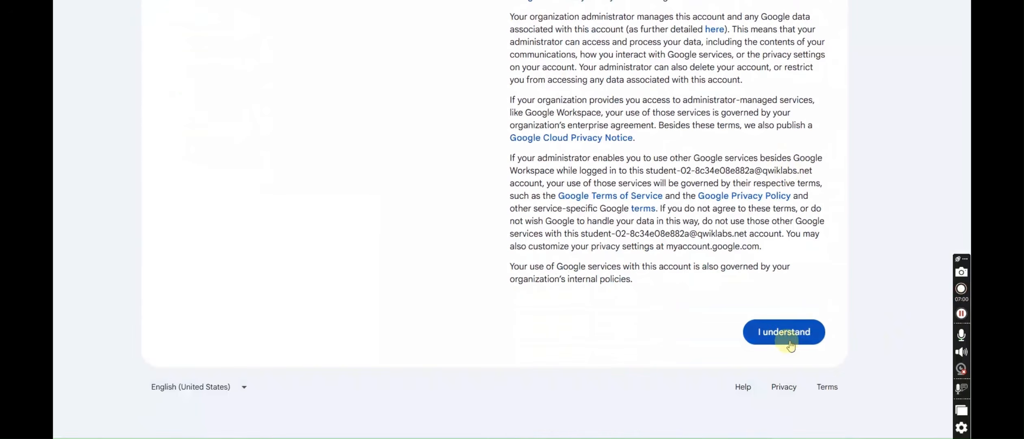
left_click(784, 336)
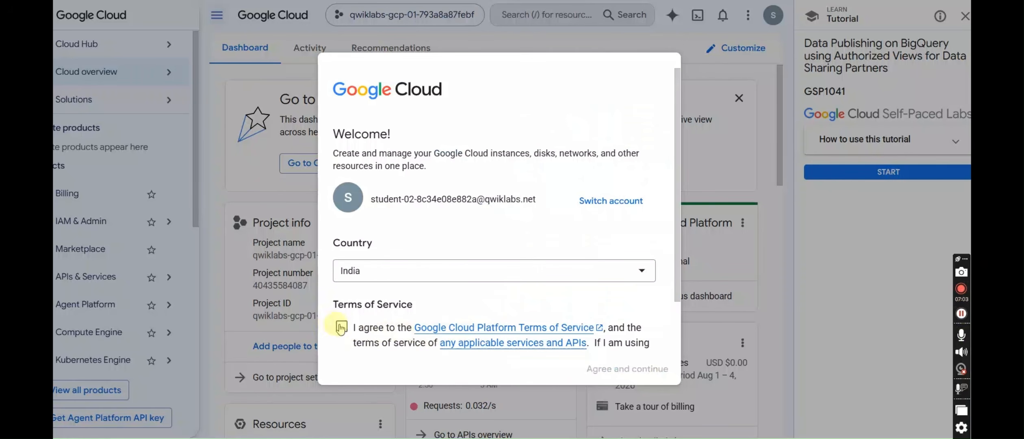
- Agree to the Google Cloud Platform Terms of Service and open BigQuery in the Customer A project
left_click(342, 327)
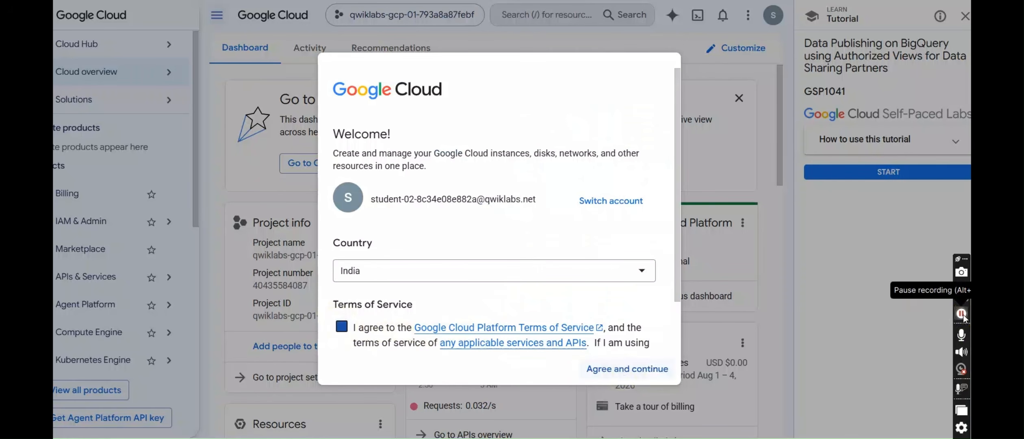
left_click(602, 370)
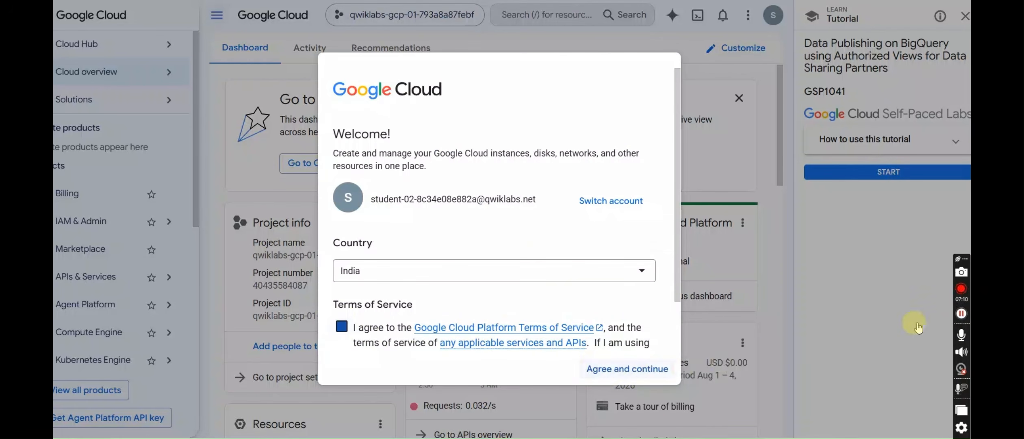
left_click(962, 313)
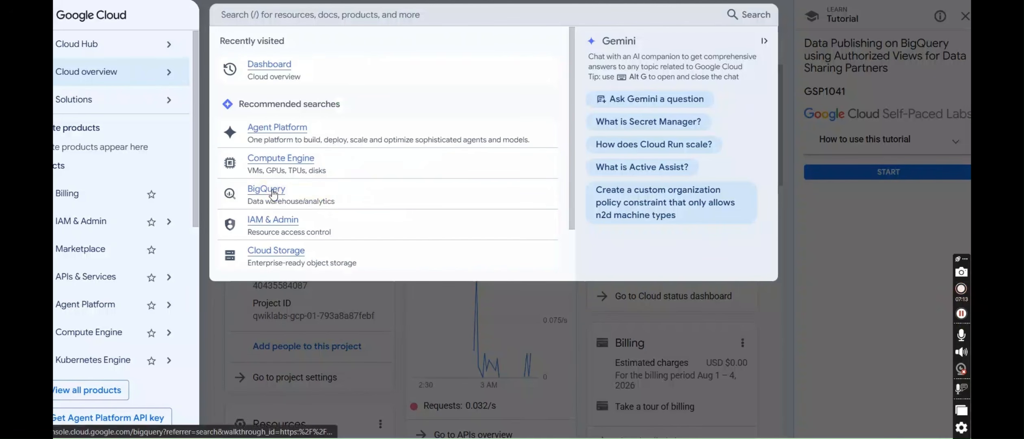
left_click(273, 195)
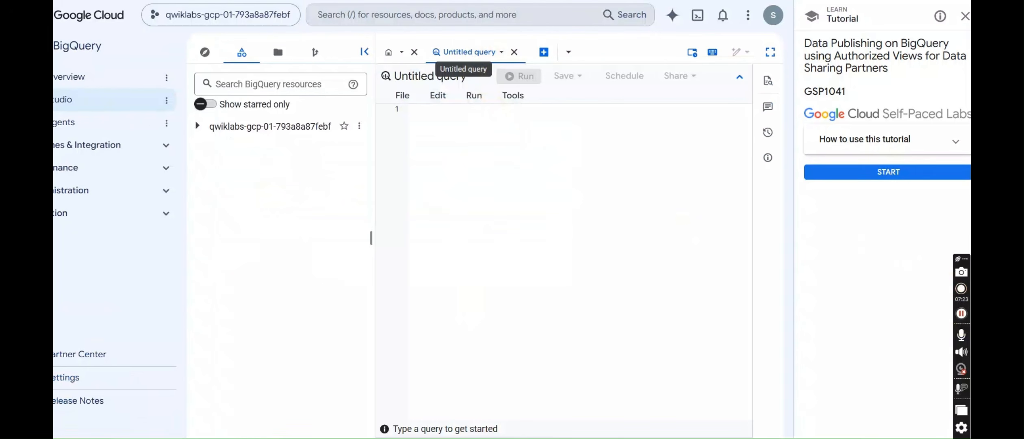
- Switch to the lab instructions and go to Task 4, Verify shared authorized views in customer projects
left_click(542, 379)
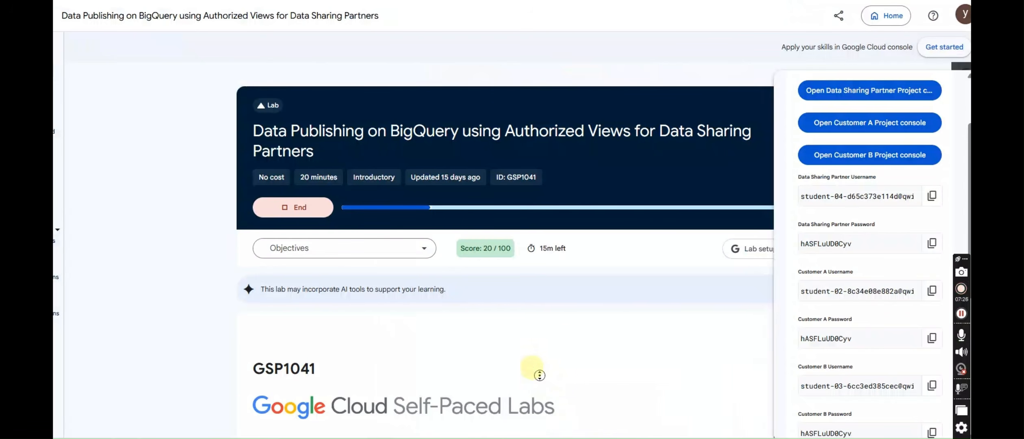
scroll(543, 349, "down", 15)
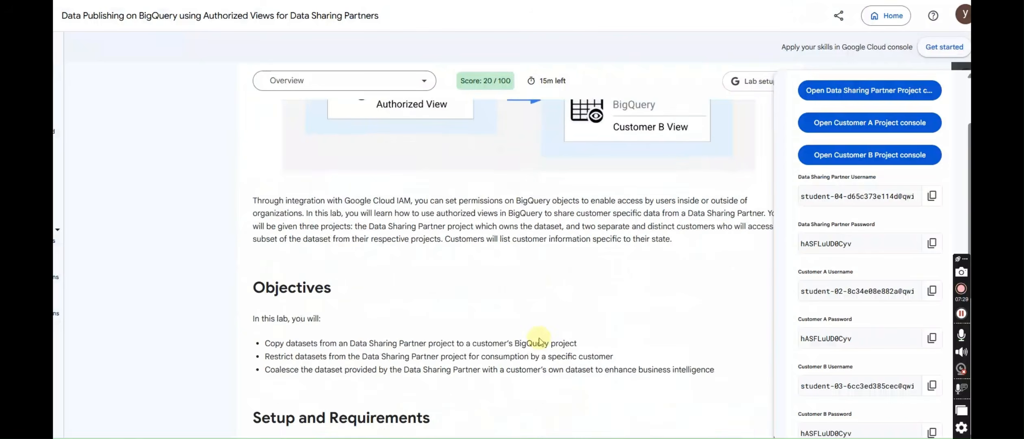
scroll(547, 241, "down", 15)
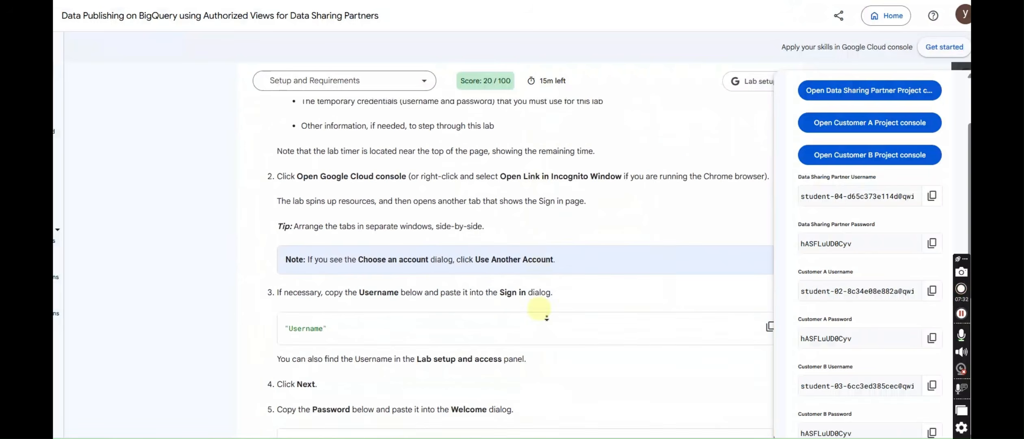
scroll(537, 220, "down", 5)
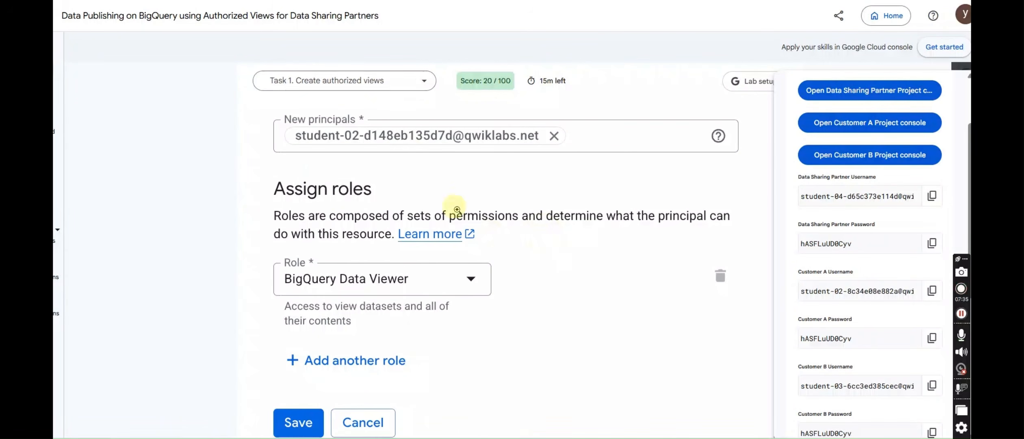
left_click(390, 81)
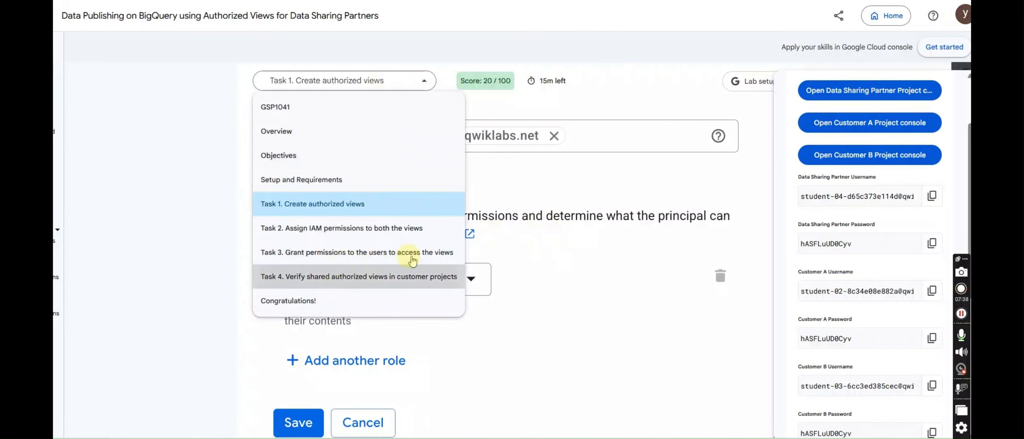
left_click(412, 270)
scroll(531, 251, "down", 3)
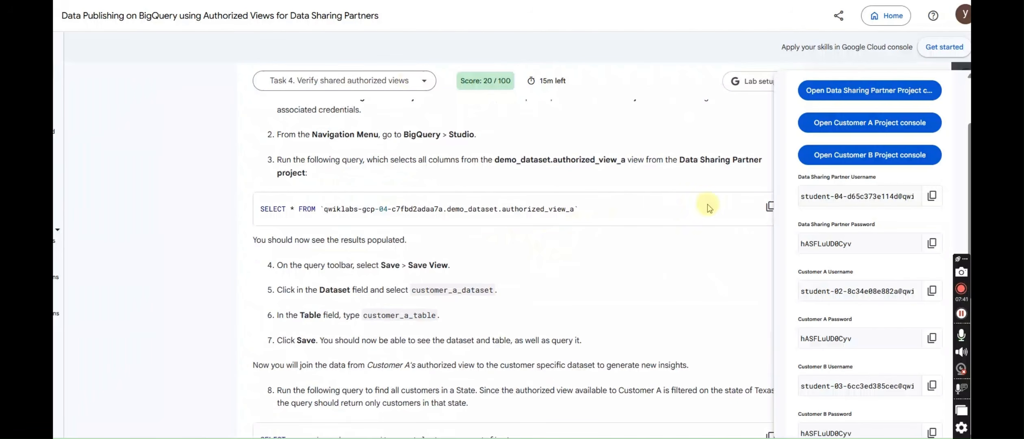
- Copy the lab query that selects all columns from demo_dataset.authorized_view_a in the Data Sharing Partner project
scroll(916, 169, "up", 1)
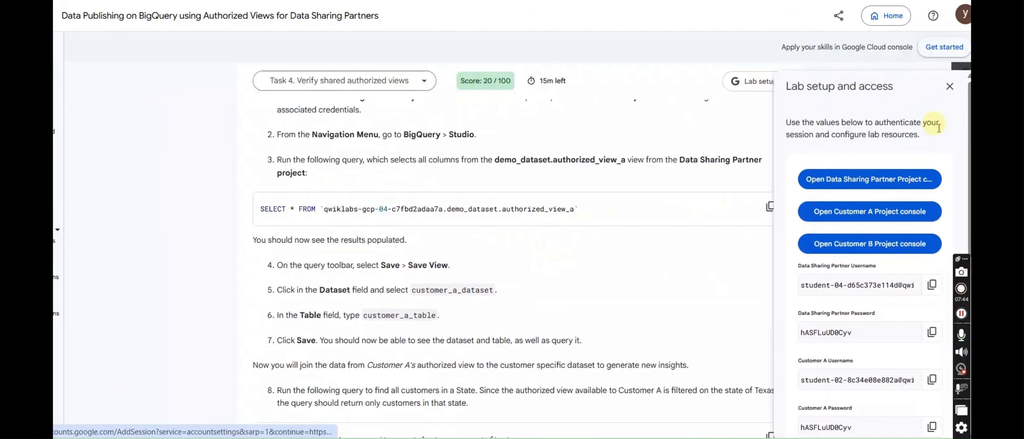
left_click(771, 206)
left_click(771, 207)
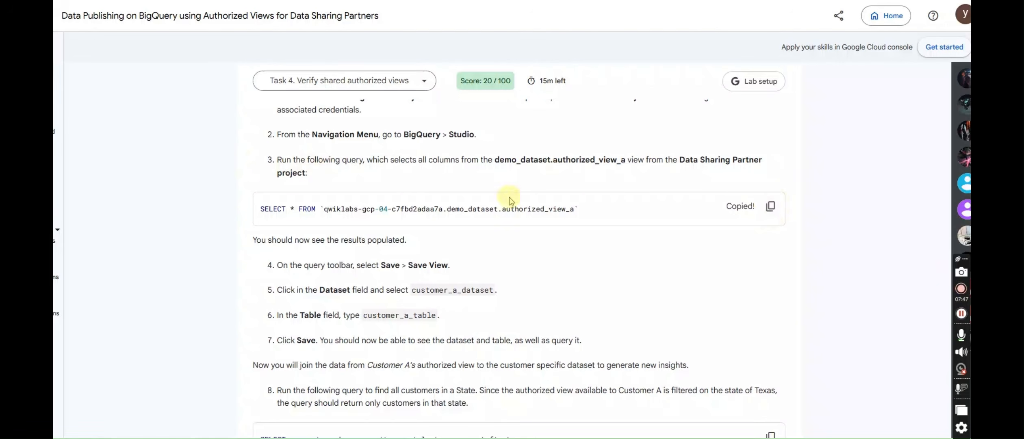
scroll(691, 227, "up", 2)
scroll(668, 238, "up", 5)
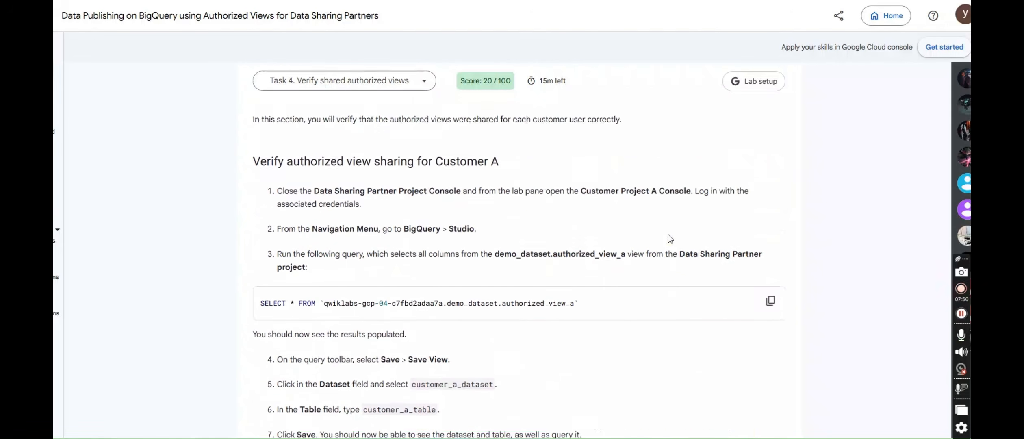
scroll(691, 228, "down", 8)
left_click(770, 188)
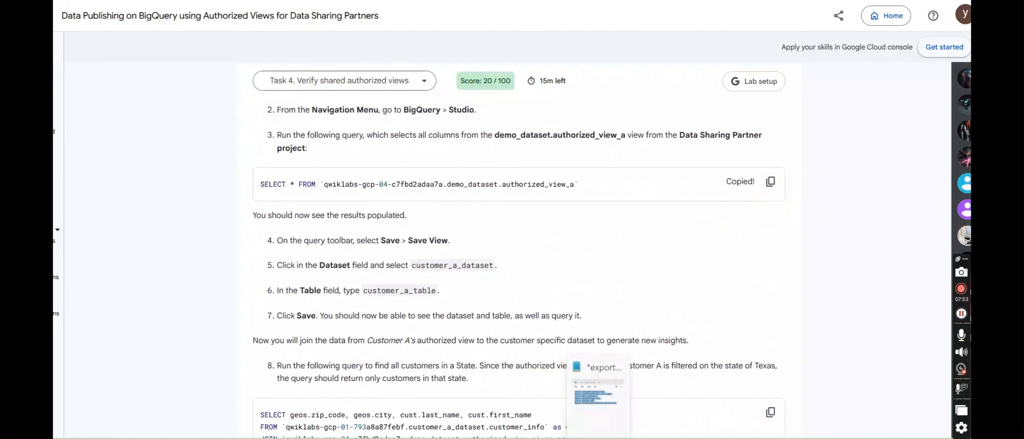
- Return to BigQuery, paste the copied SELECT query on demo_dataset.authorized_view_a into the untitled query, and run it
mouse_move(593, 435)
left_click(667, 406)
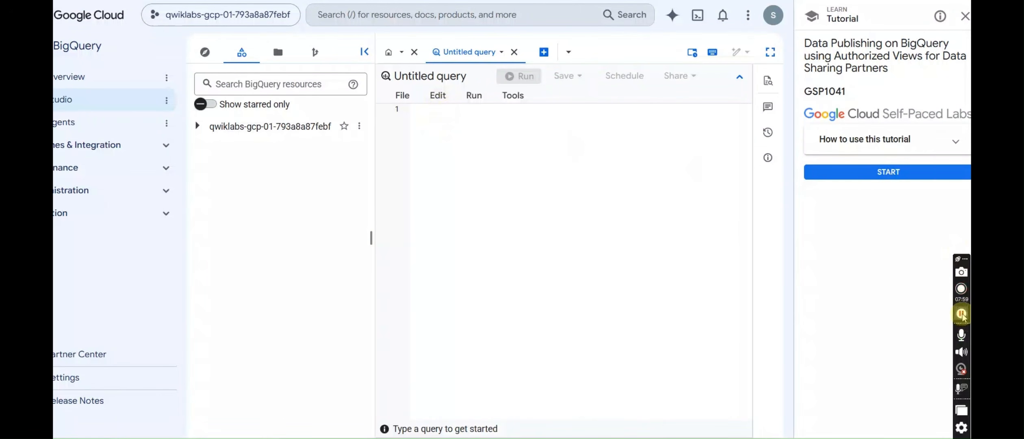
left_click(428, 114)
key("ctrl+v")
left_click(523, 77)
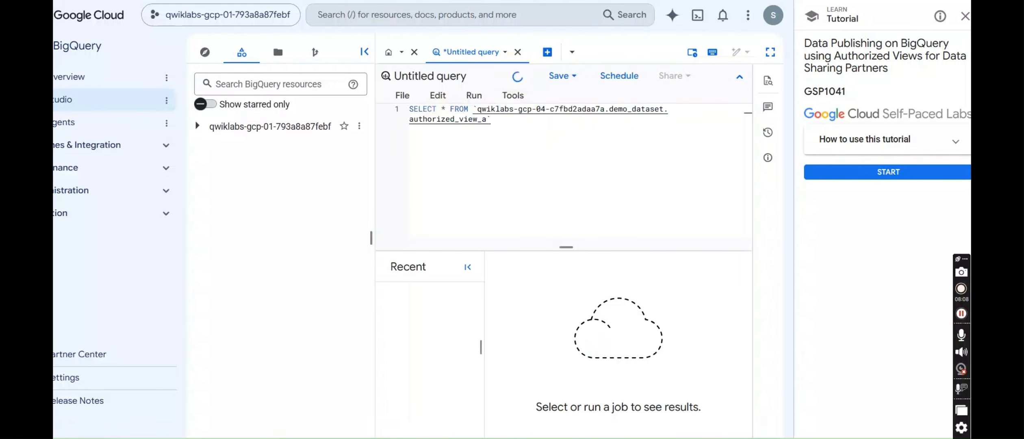
mouse_move(561, 397)
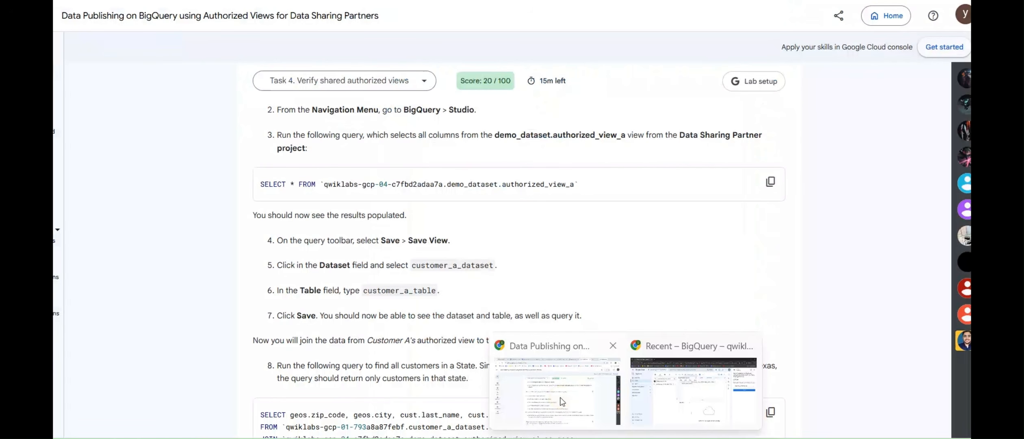
- Copy the table name customer_a_table from the lab instructions and return to BigQuery
left_click(560, 396)
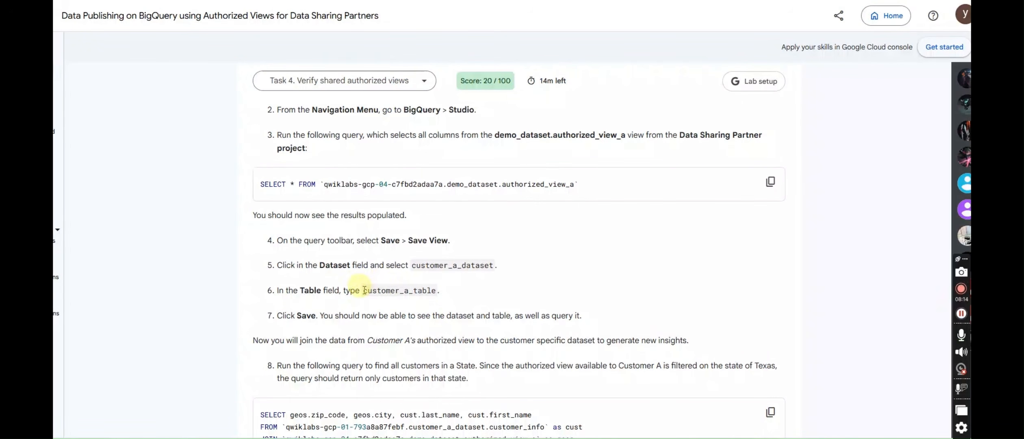
left_click_drag(365, 291, 429, 289)
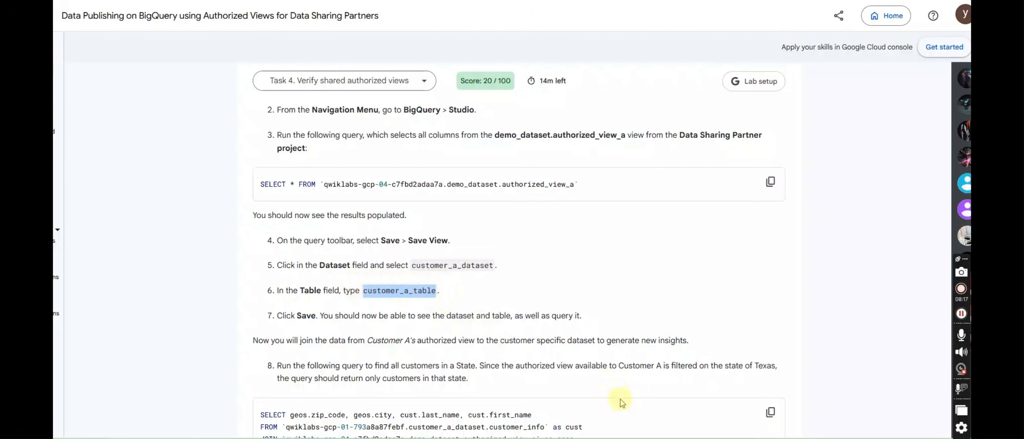
left_click(667, 411)
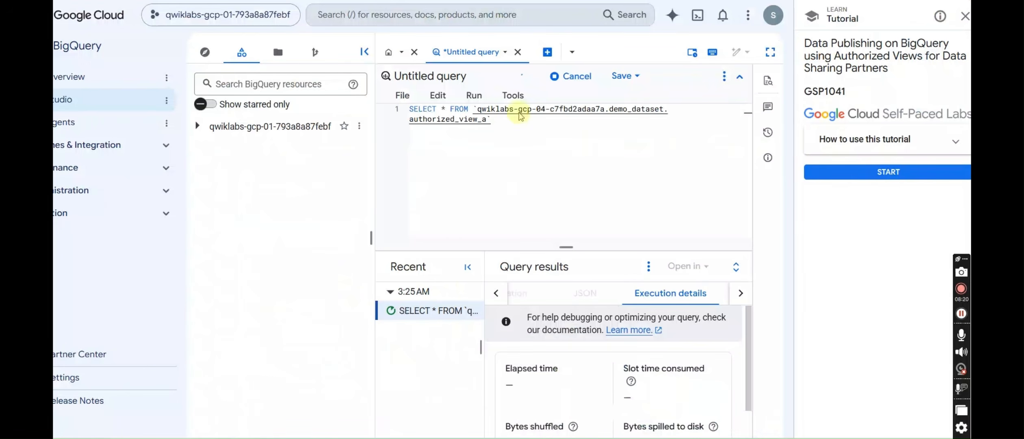
- Save the authorized_view_a query as a view in customer_a_dataset with the table name customer_a_table
left_click(622, 78)
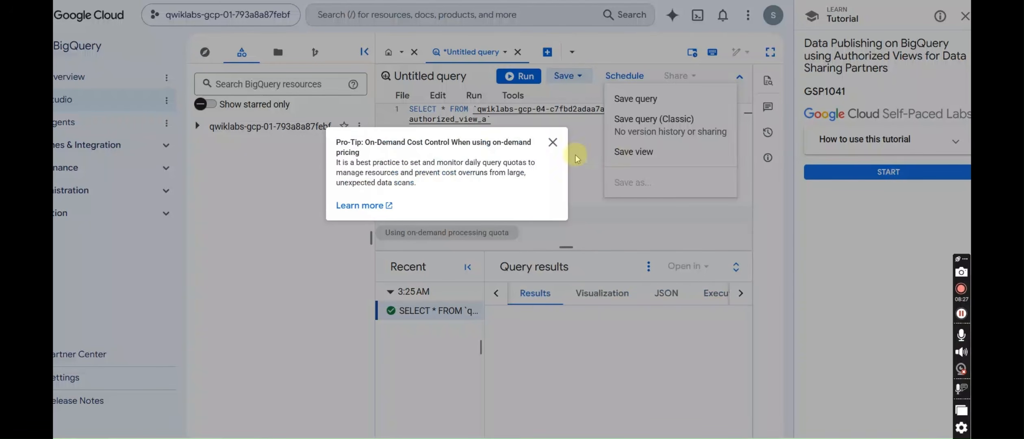
left_click(554, 143)
left_click(639, 154)
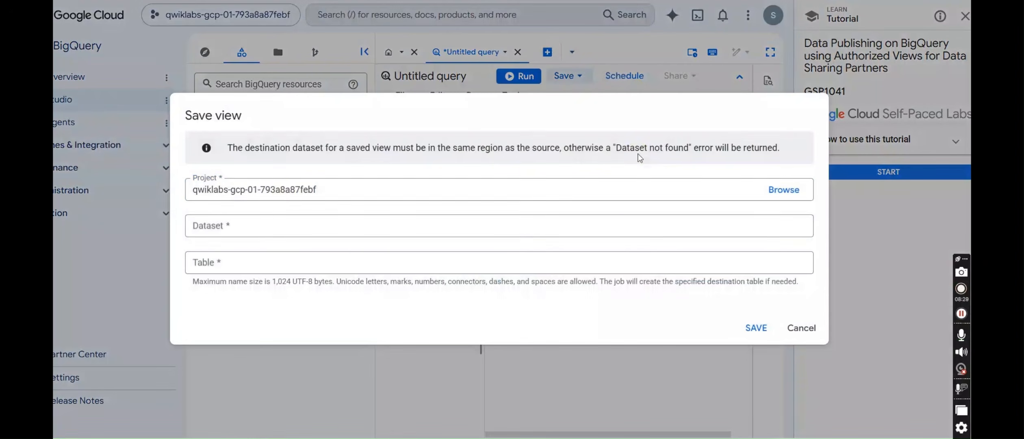
left_click(263, 223)
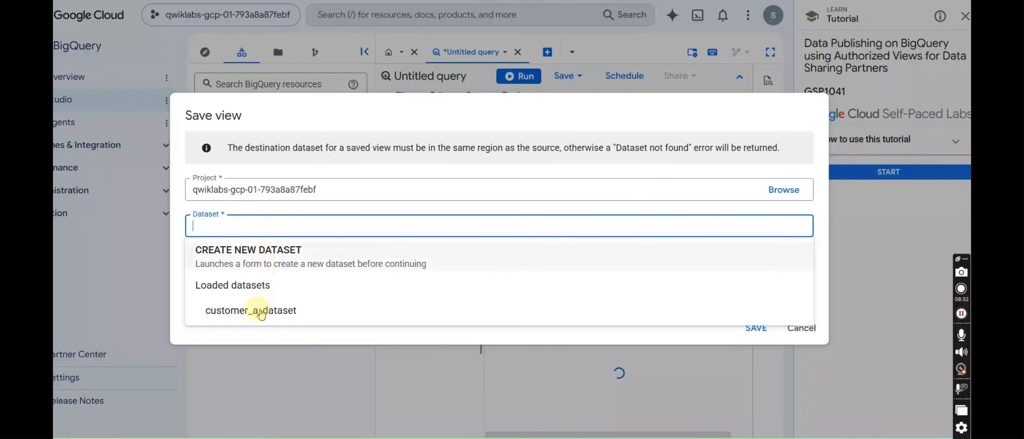
left_click(261, 310)
left_click(267, 260)
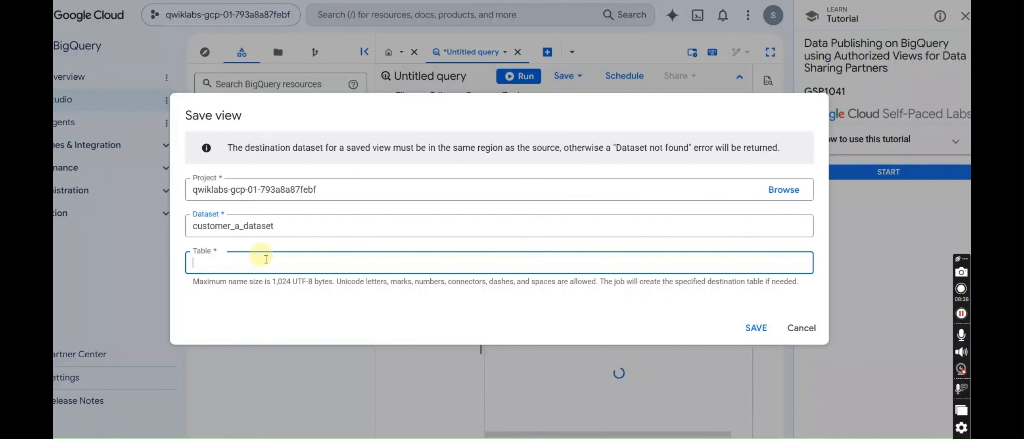
left_click(961, 314)
left_click(429, 260)
type("customer_a_table")
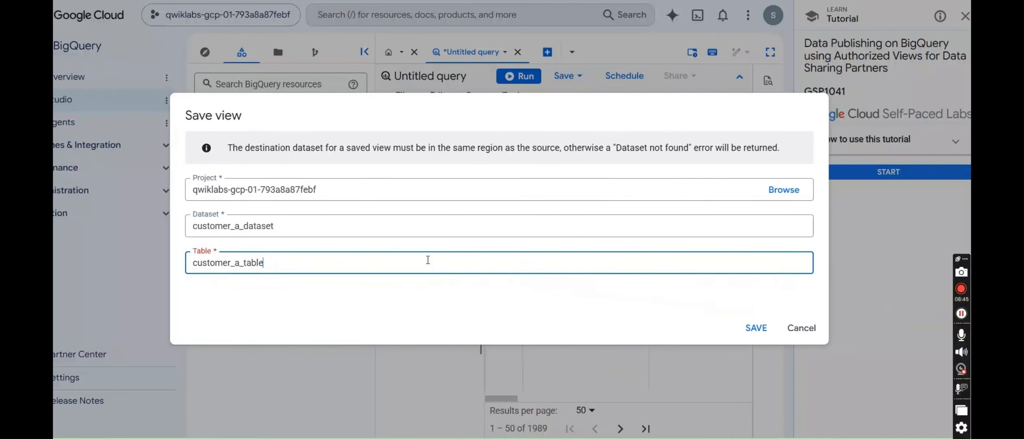
left_click(756, 329)
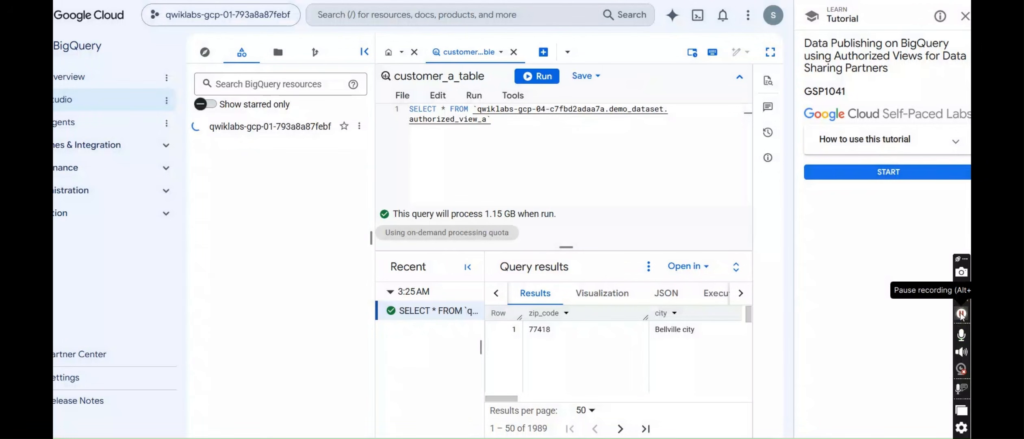
- Copy the lab query that joins customer_a_dataset.customer_info with demo_dataset.authorized_view_a and return to BigQuery
mouse_move(681, 423)
left_click(565, 390)
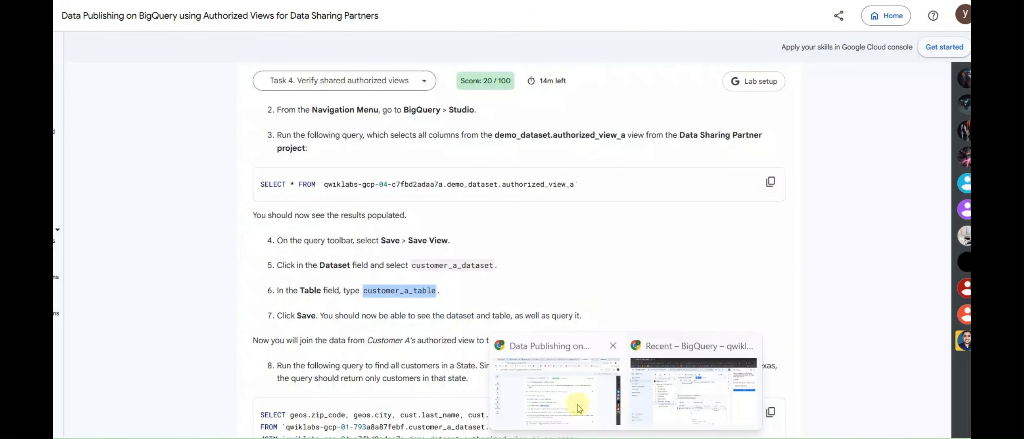
scroll(586, 349, "down", 5)
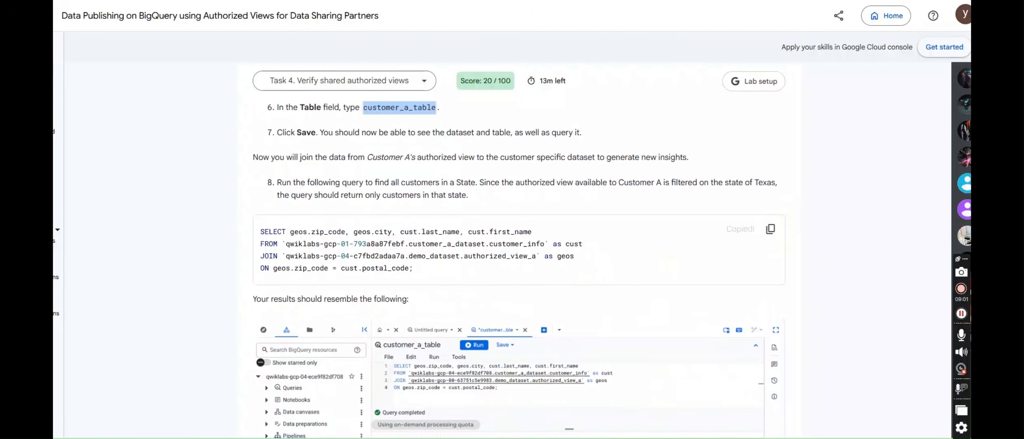
mouse_move(626, 437)
left_click(687, 400)
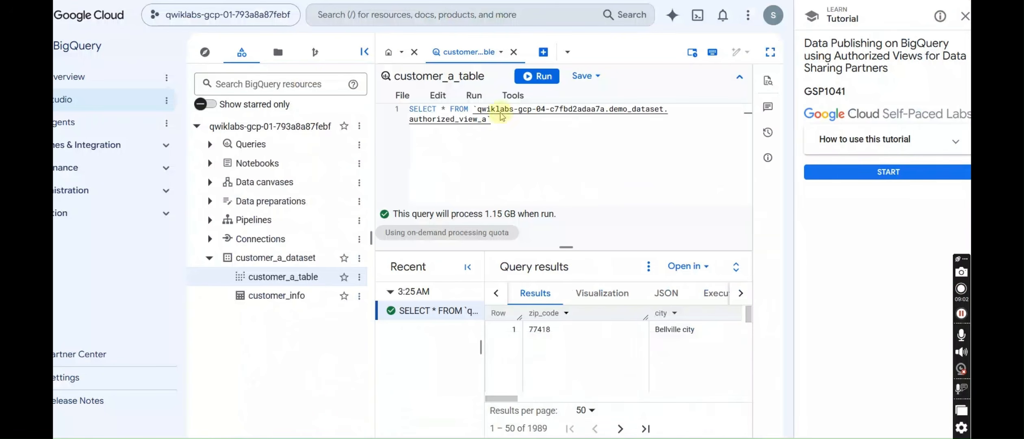
- Run the copied join of customer_info and authorized_view_a in a new query, and open another blank query
left_click(541, 52)
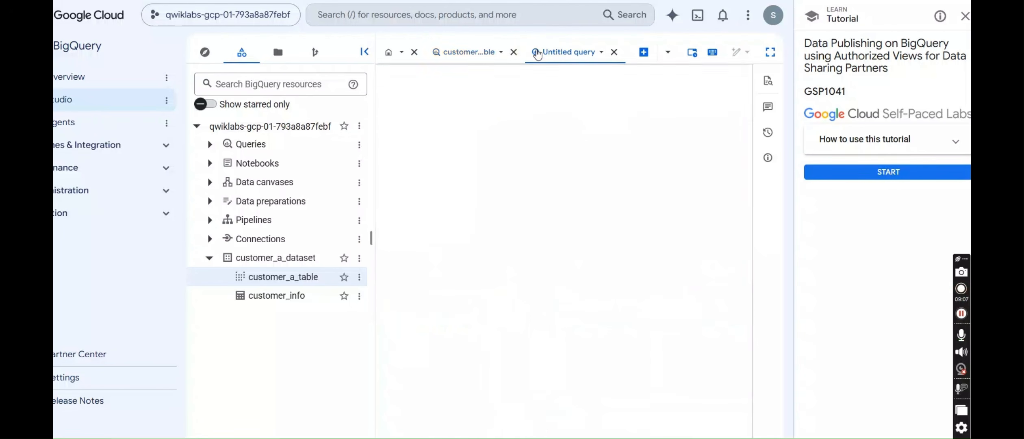
left_click(422, 108)
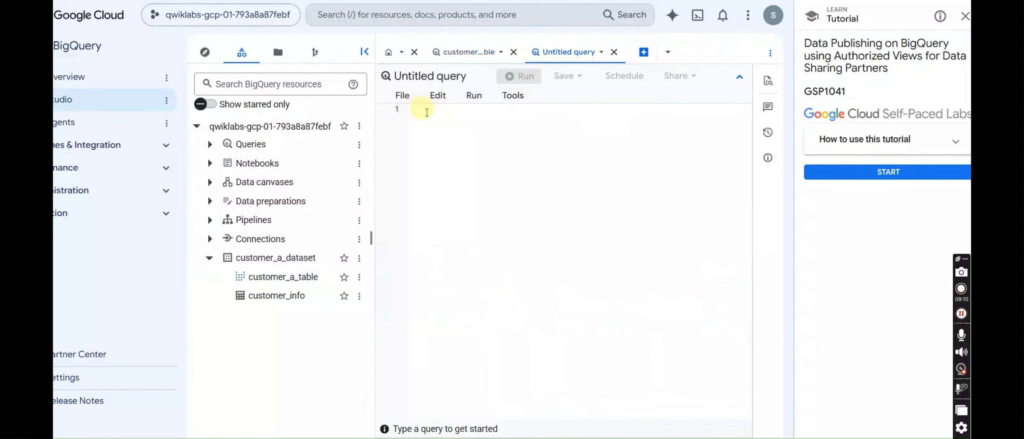
key("ctrl+v")
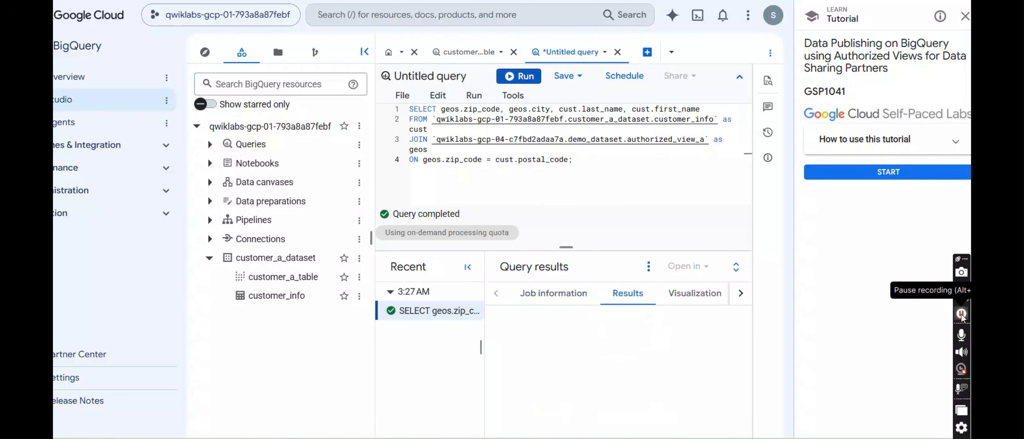
left_click(646, 55)
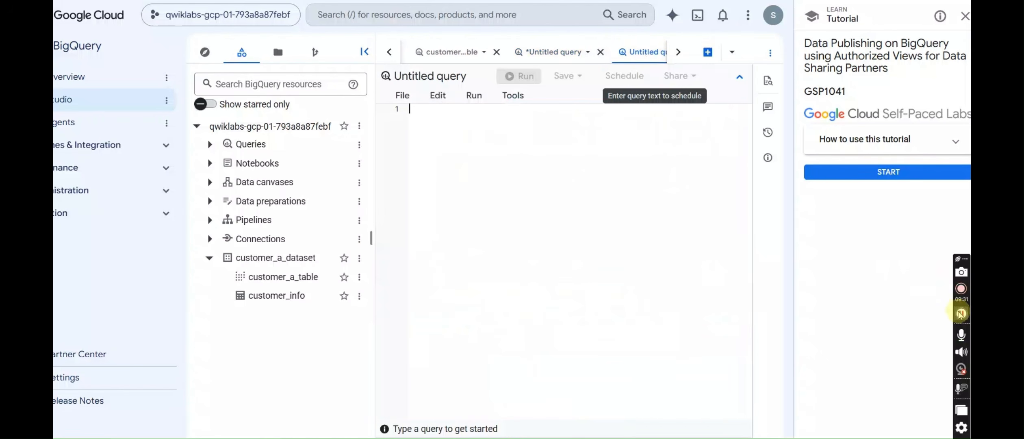
- Switch to the lab page and open the Customer B Project console from the lab setup in an incognito window
key("alt+Tab")
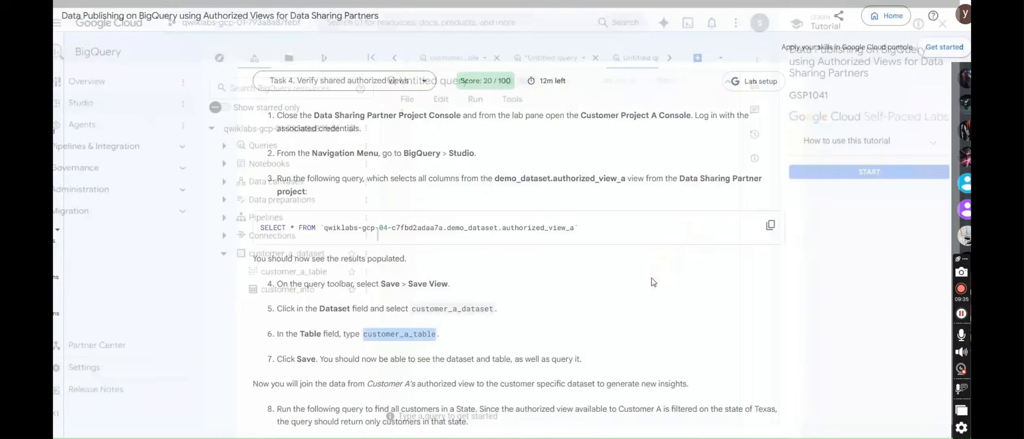
left_click(766, 83)
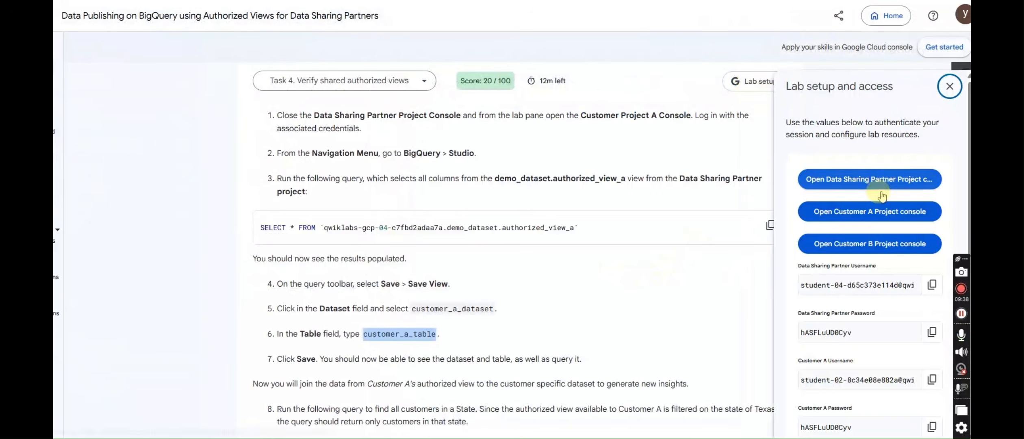
right_click(896, 244)
left_click(864, 313)
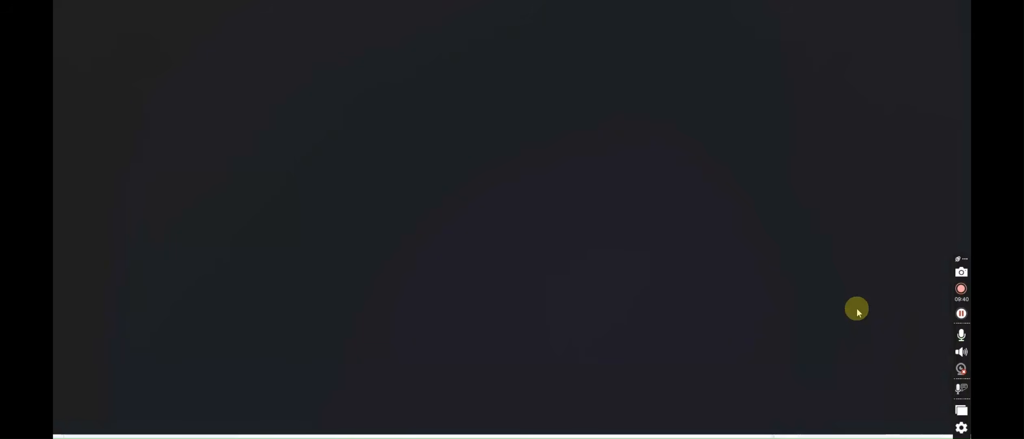
- Copy the Customer B username from the lab setup and submit it on the Google sign-in page
key("alt+Tab")
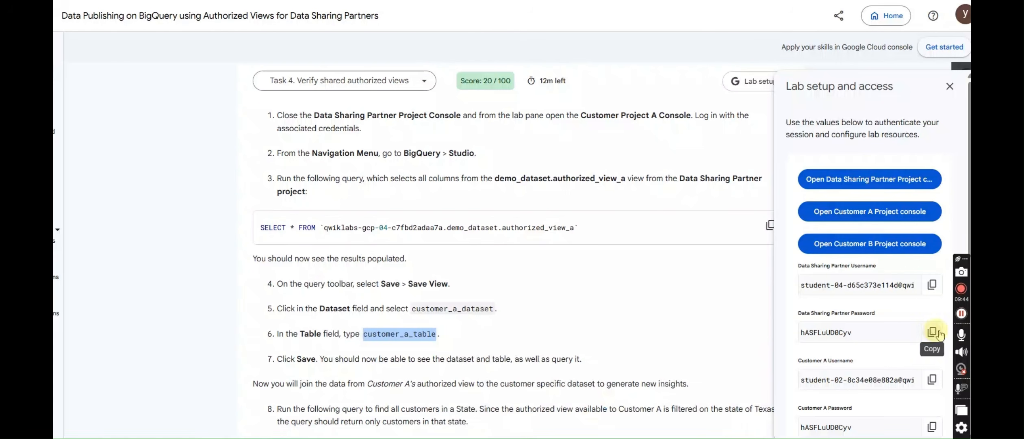
scroll(934, 335, "down", 2)
scroll(933, 334, "down", 1)
left_click(930, 336)
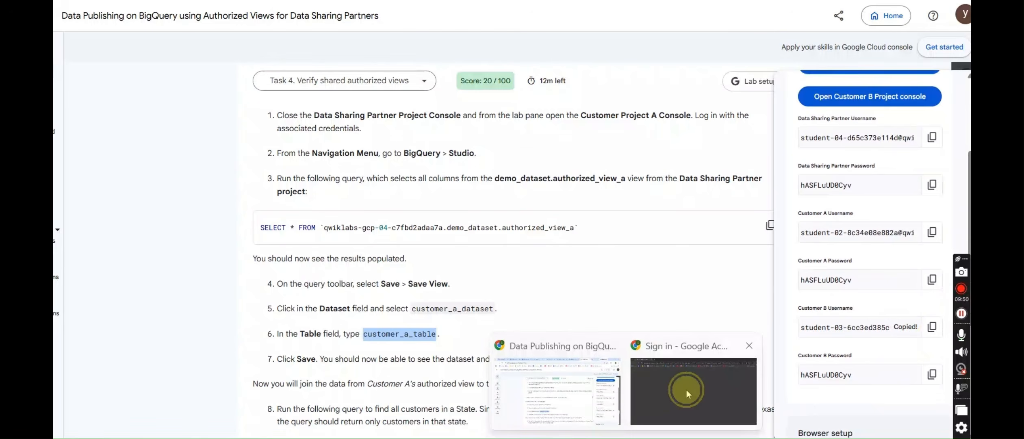
left_click(686, 390)
left_click(584, 170)
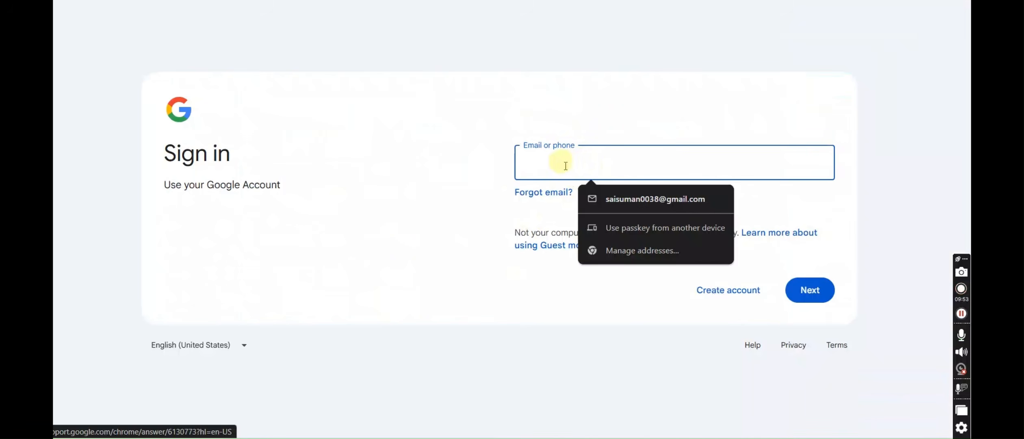
key("ctrl+v")
left_click(802, 291)
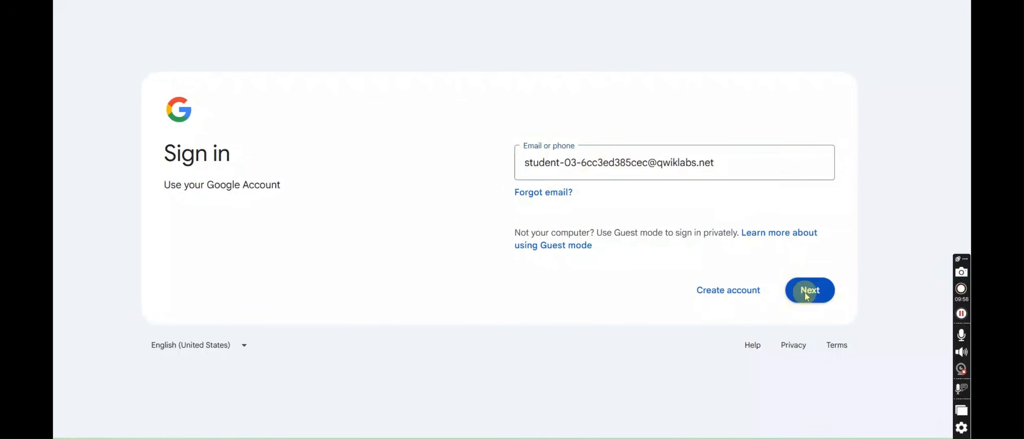
- Copy the Customer B password from the lab setup and submit it on the Google sign-in page
mouse_move(679, 405)
left_click(545, 400)
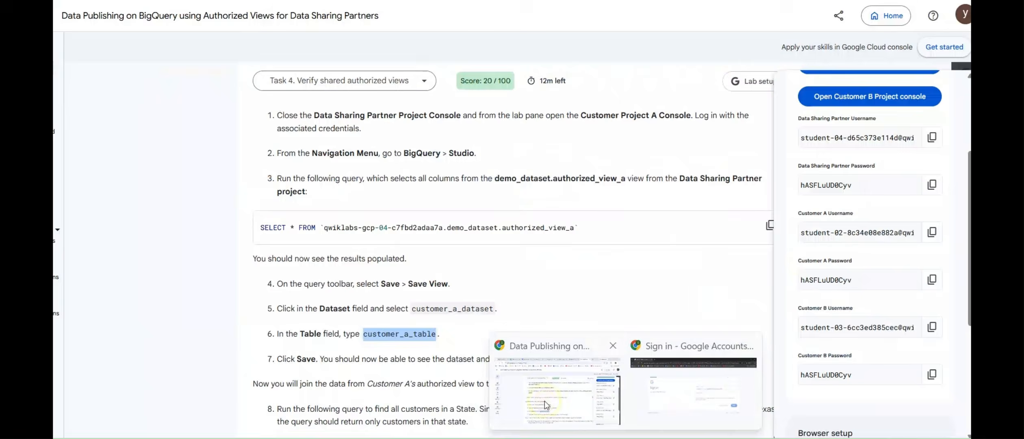
left_click(932, 375)
left_click(687, 402)
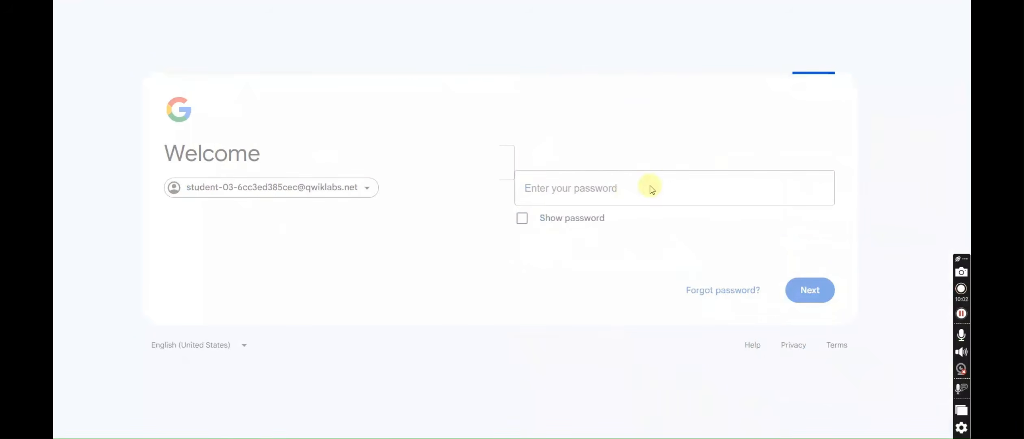
left_click(805, 276)
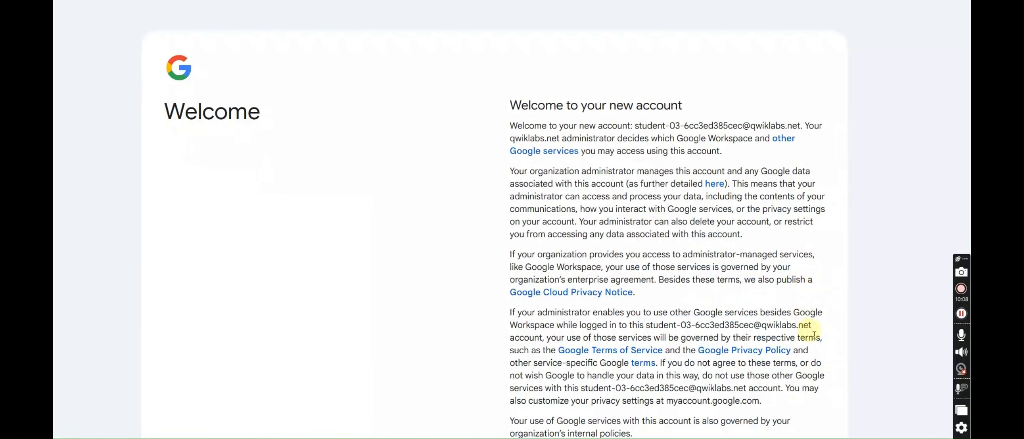
- Accept the new account notice and Google Cloud Platform Terms of Service, and open BigQuery in the Customer B project
scroll(800, 338, "down", 5)
scroll(880, 339, "up", 5)
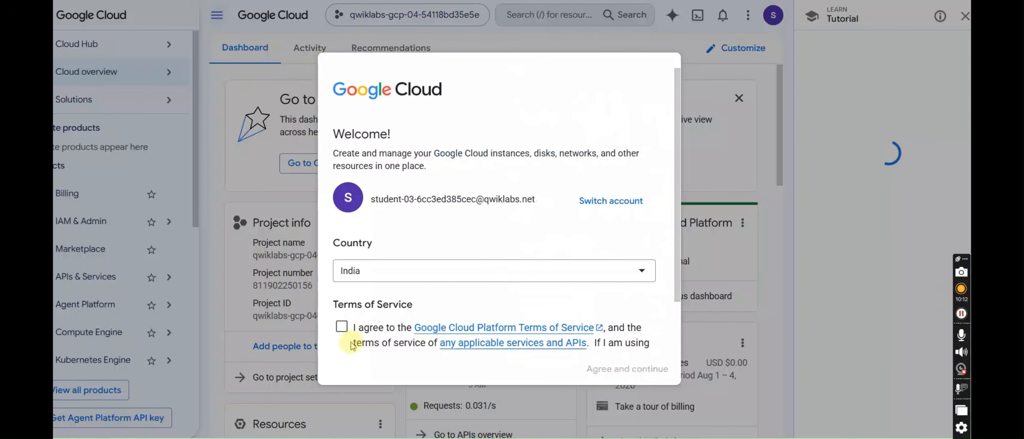
key("space")
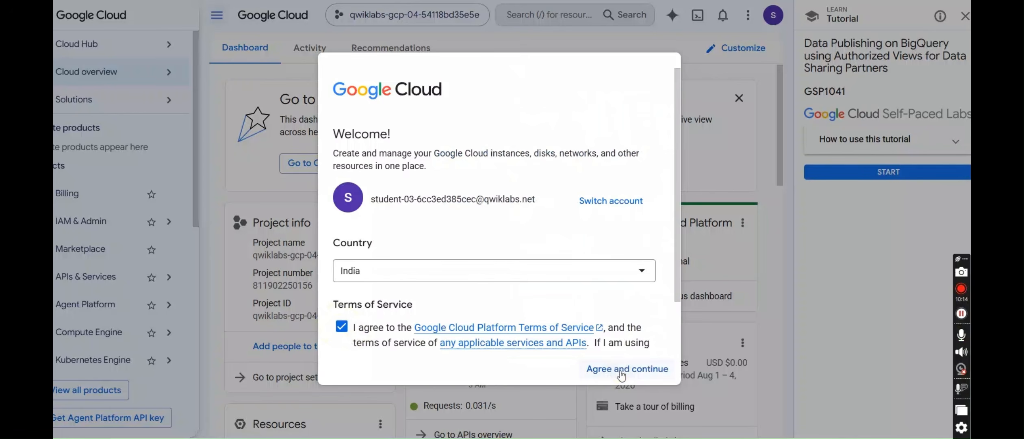
left_click(610, 368)
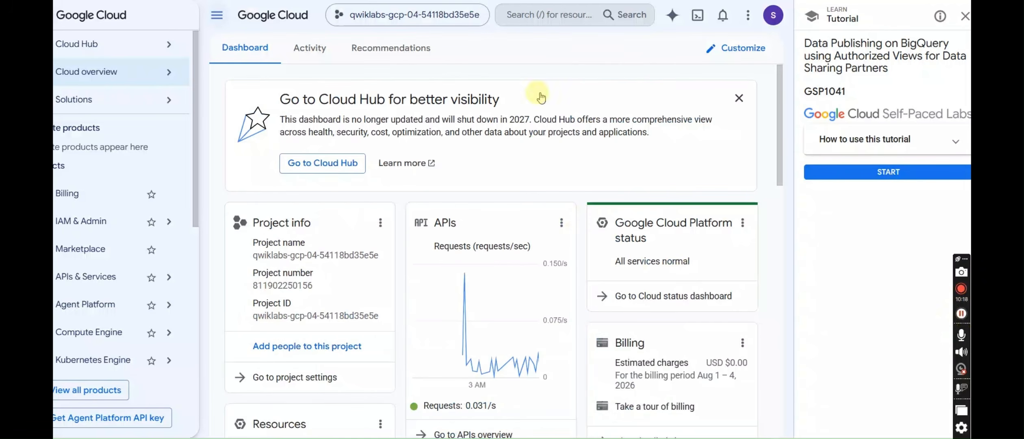
left_click(551, 17)
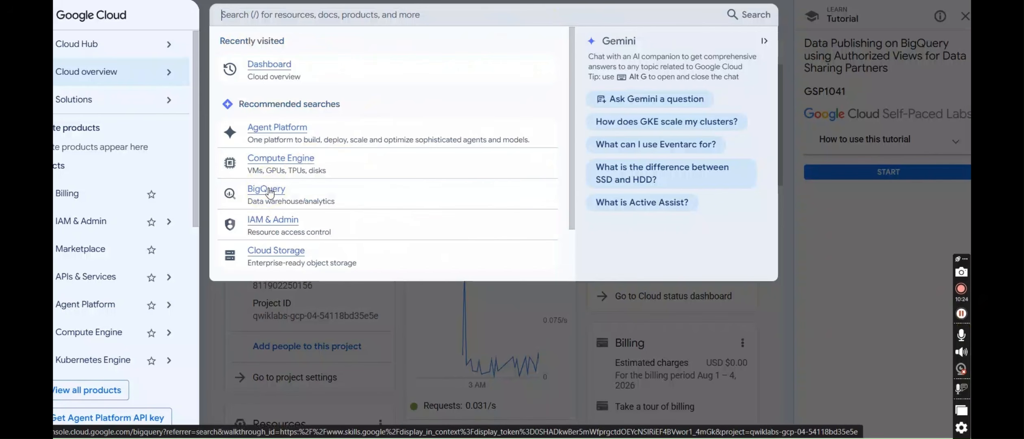
left_click(267, 189)
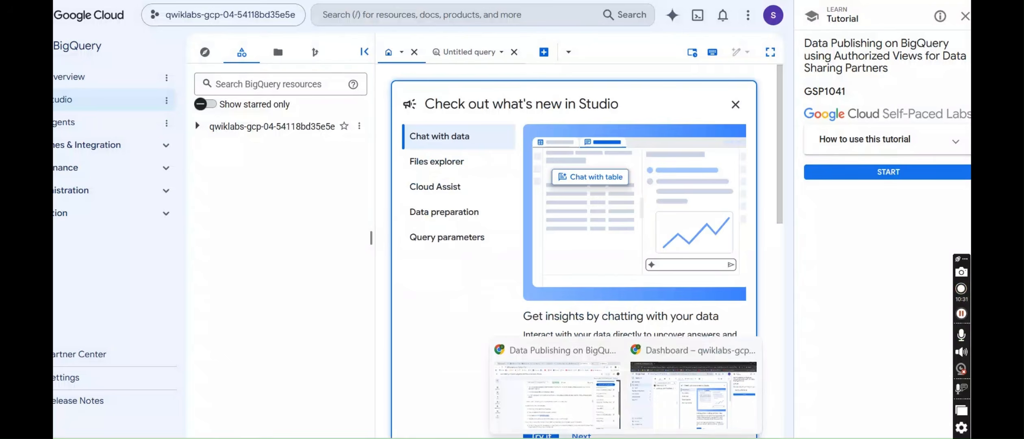
- Copy the query selecting all columns from demo_dataset.authorized_view_b in the lab section Verify authorized view sharing for Customer B
left_click(586, 400)
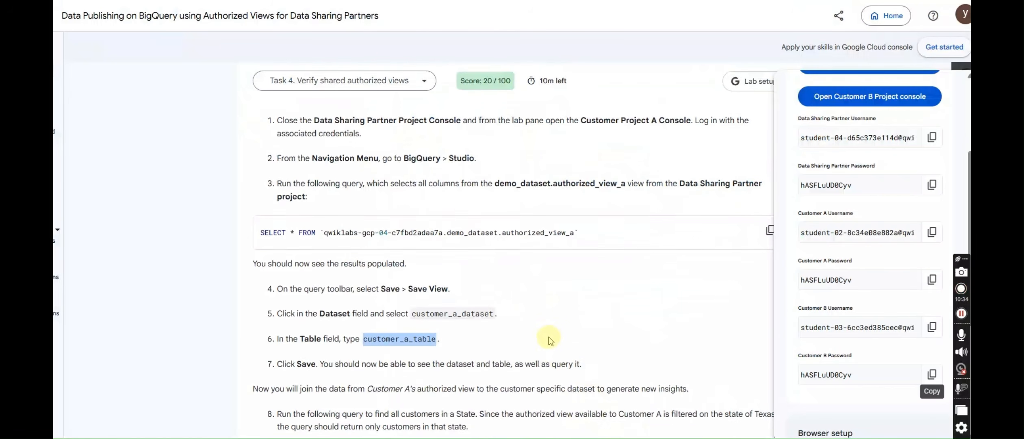
scroll(559, 336, "up", 1)
scroll(545, 337, "down", 6)
scroll(540, 331, "down", 12)
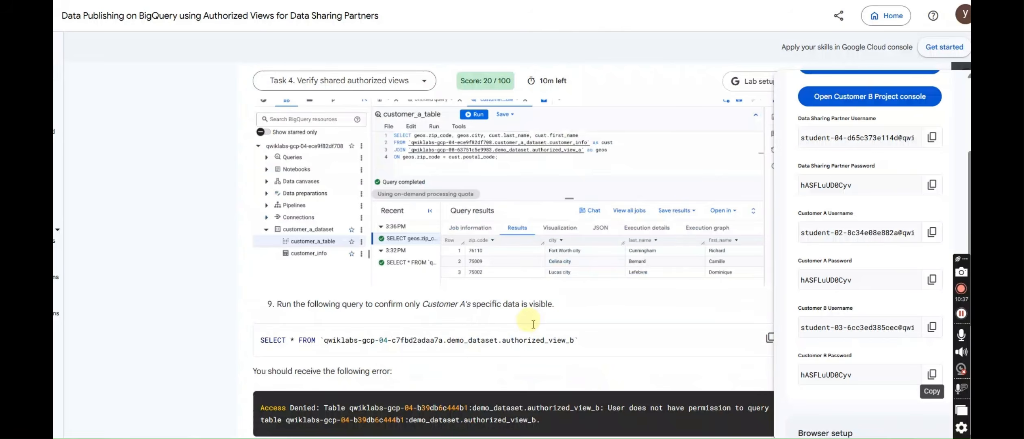
scroll(532, 324, "down", 1)
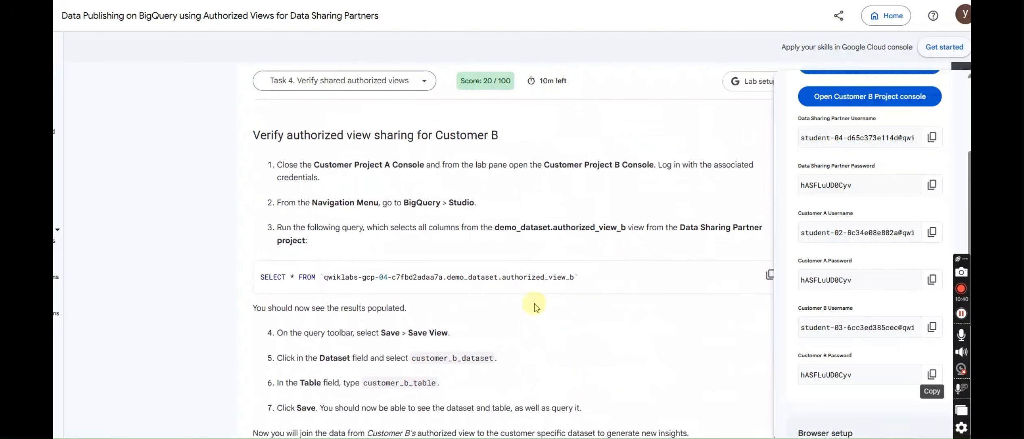
left_click(769, 251)
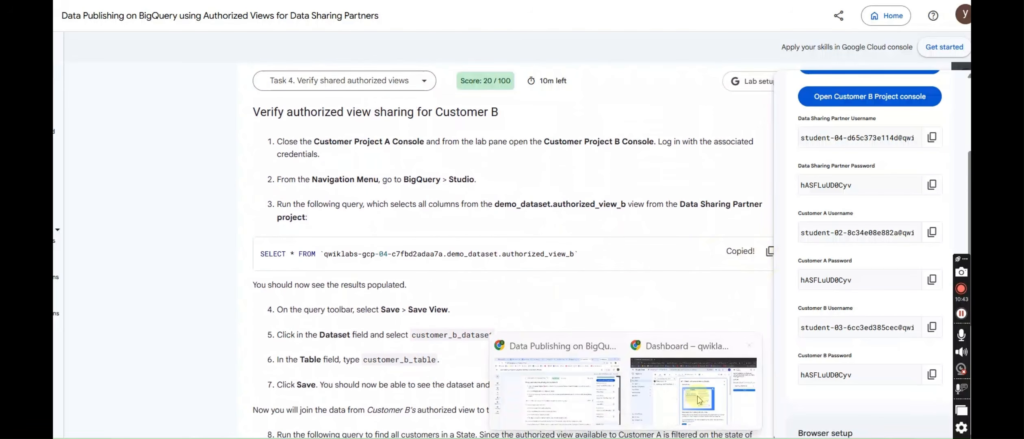
- Switch to the Customer B BigQuery console and run the copied query selecting all columns from demo_dataset.authorized_view_b in the untitled query
left_click(699, 401)
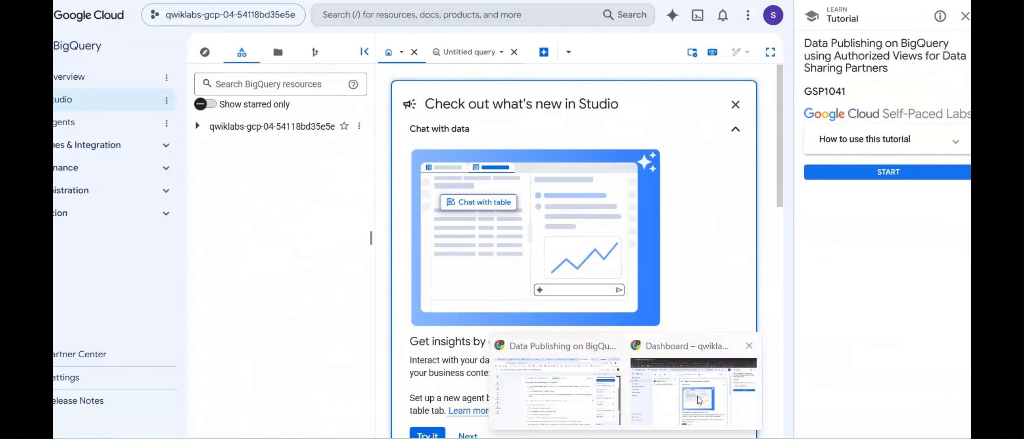
left_click(468, 57)
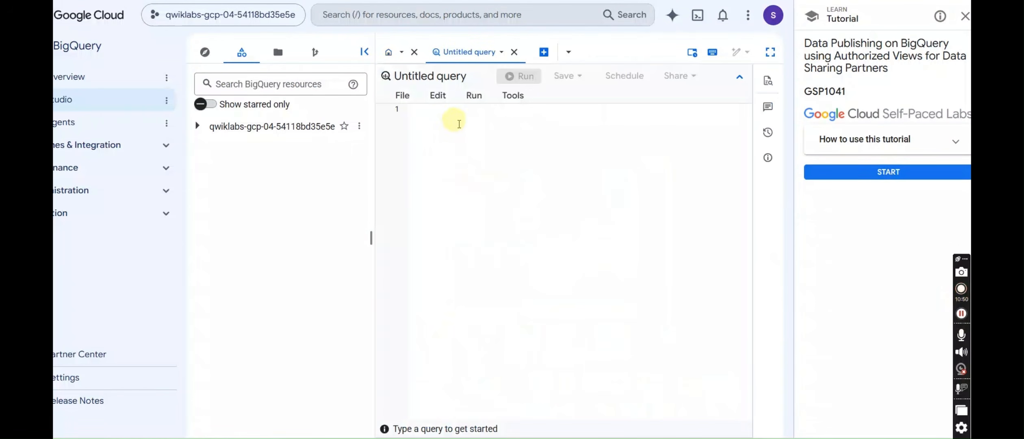
key("ctrl+v")
left_click(510, 78)
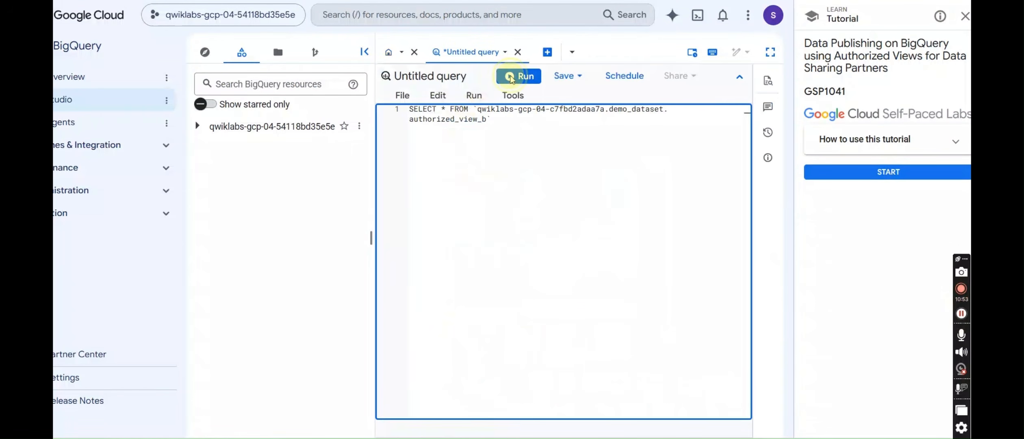
- Copy the table name customer_b_table from the Customer B save-view instructions in the lab
mouse_move(626, 437)
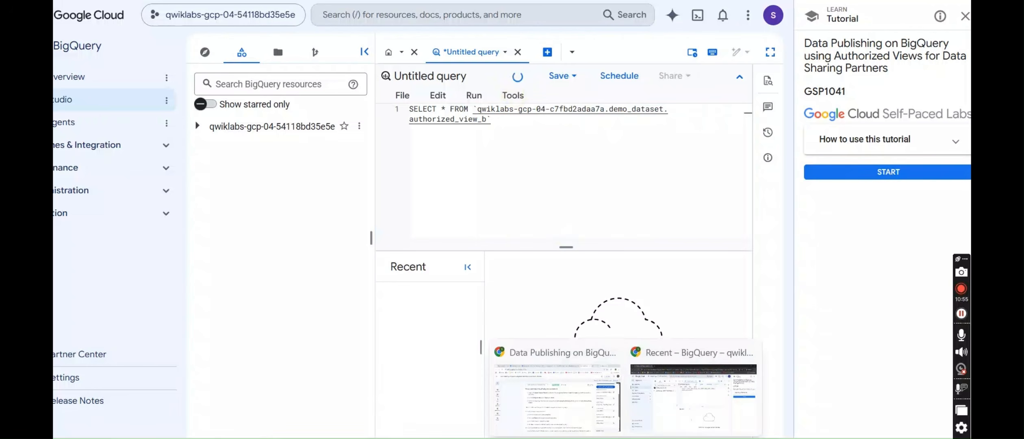
left_click(561, 413)
scroll(479, 363, "down", 2)
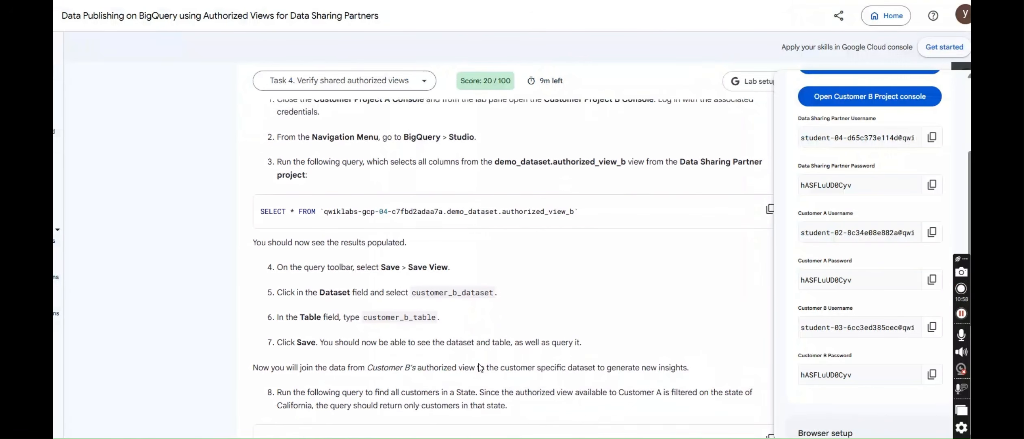
scroll(478, 363, "down", 1)
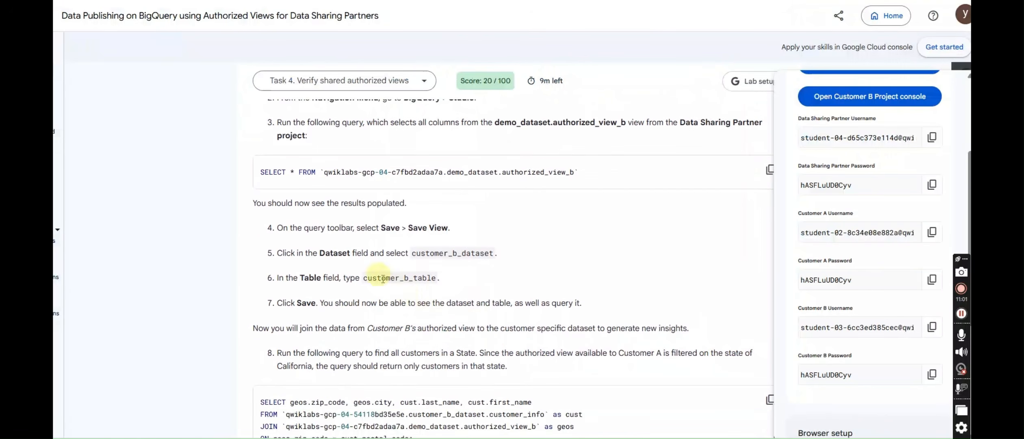
left_click_drag(363, 278, 437, 279)
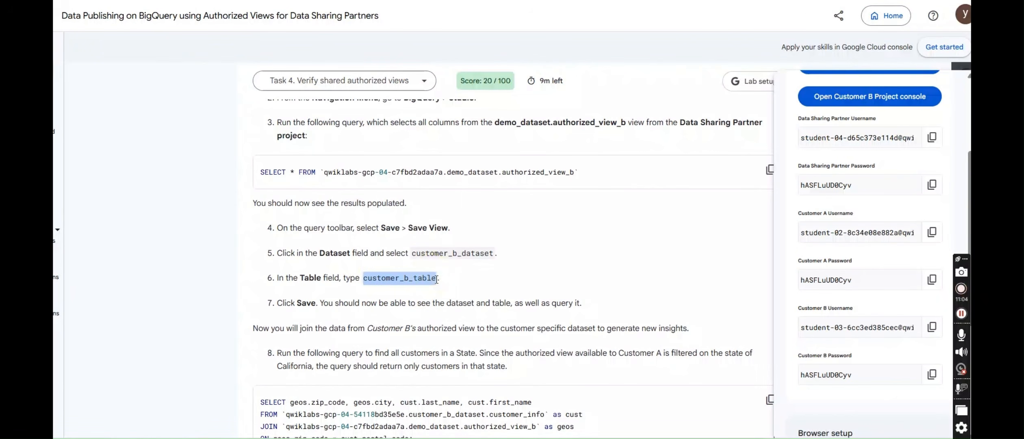
mouse_move(623, 435)
- Dismiss the cost control tip in BigQuery and save the query as a view named customer_b_table in customer_b_dataset
left_click(654, 410)
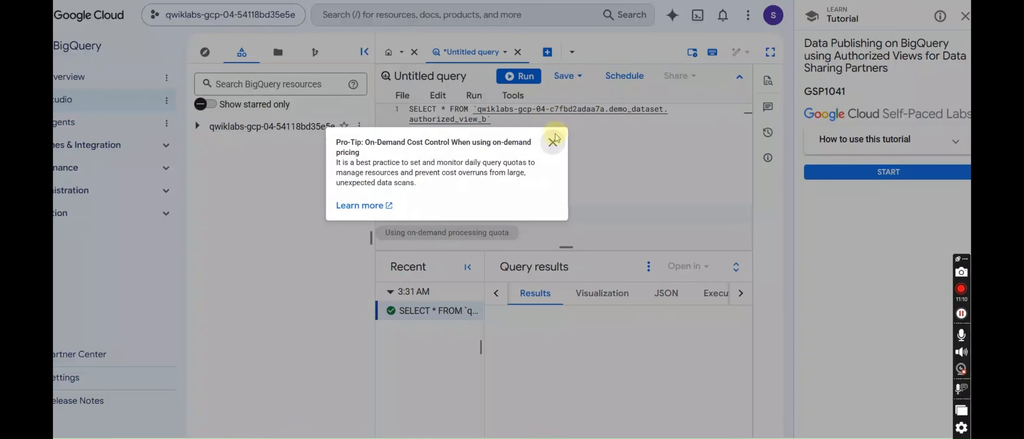
left_click(556, 138)
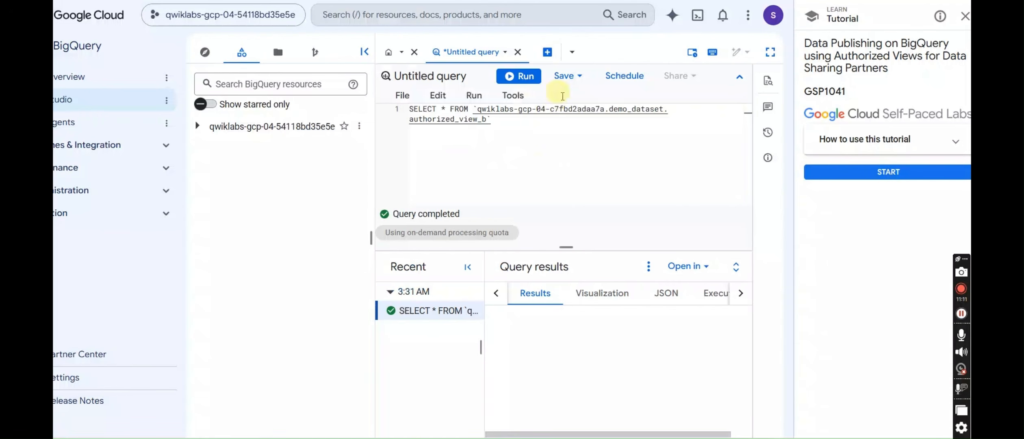
left_click(569, 80)
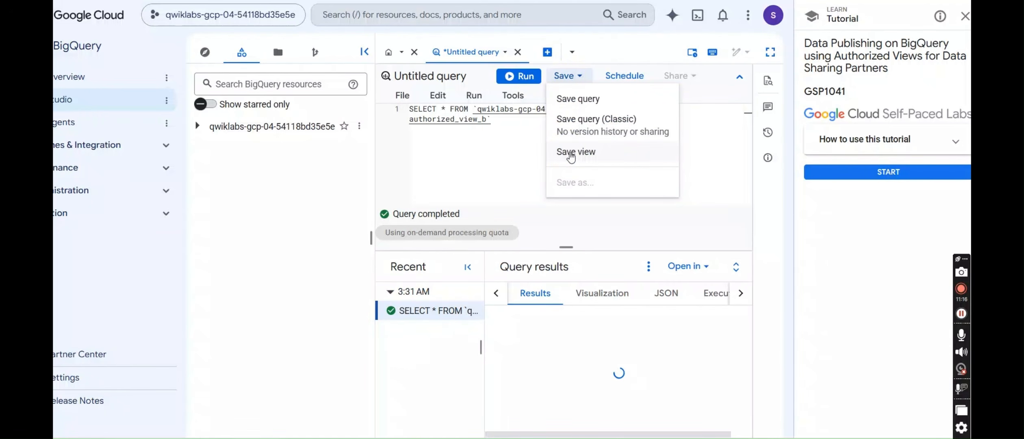
mouse_move(609, 434)
left_click(557, 402)
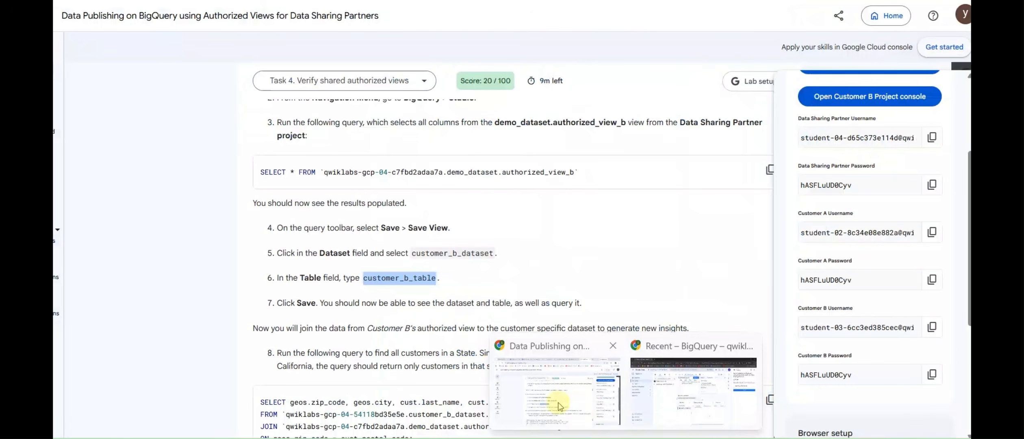
left_click(694, 392)
left_click(562, 151)
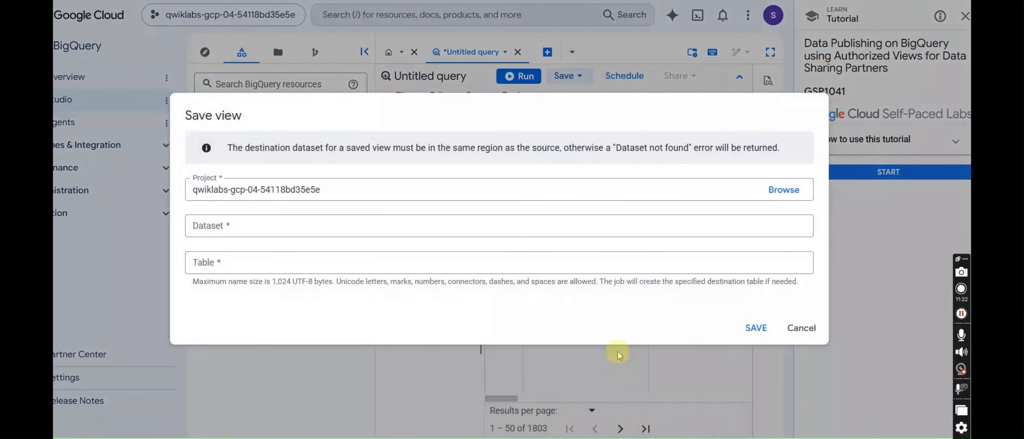
left_click(366, 226)
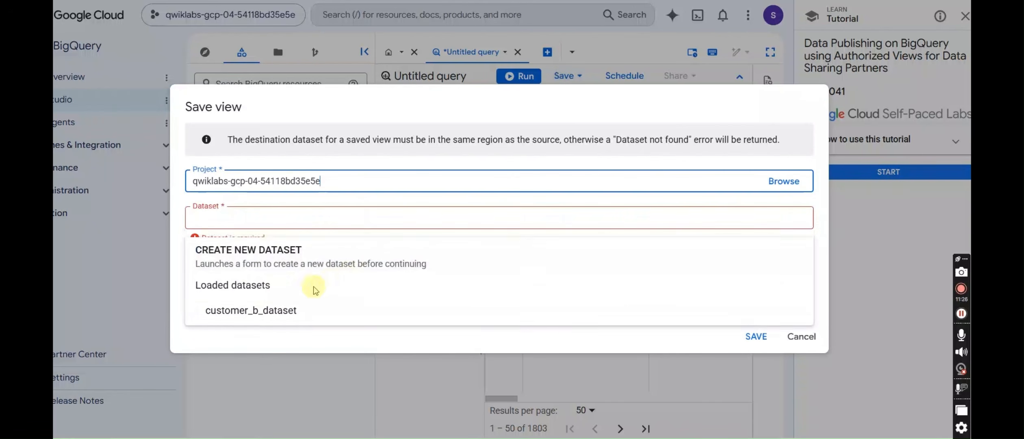
left_click(317, 300)
left_click(334, 265)
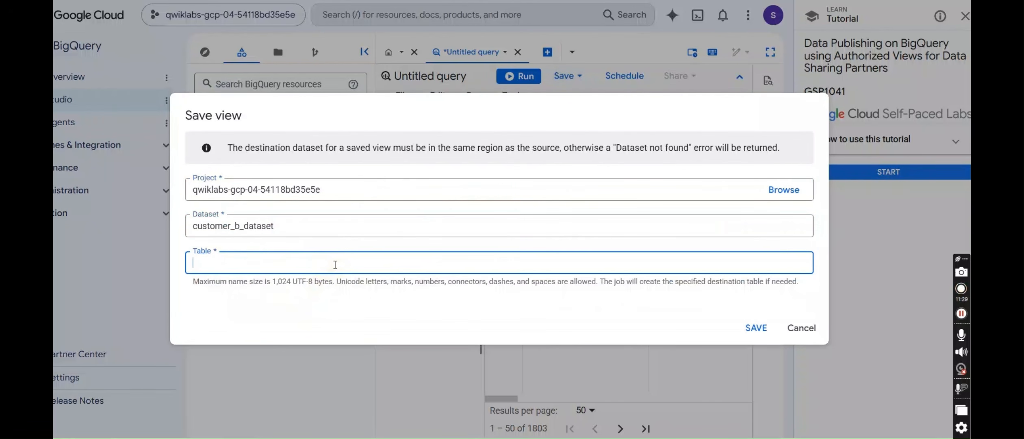
key("ctrl+v")
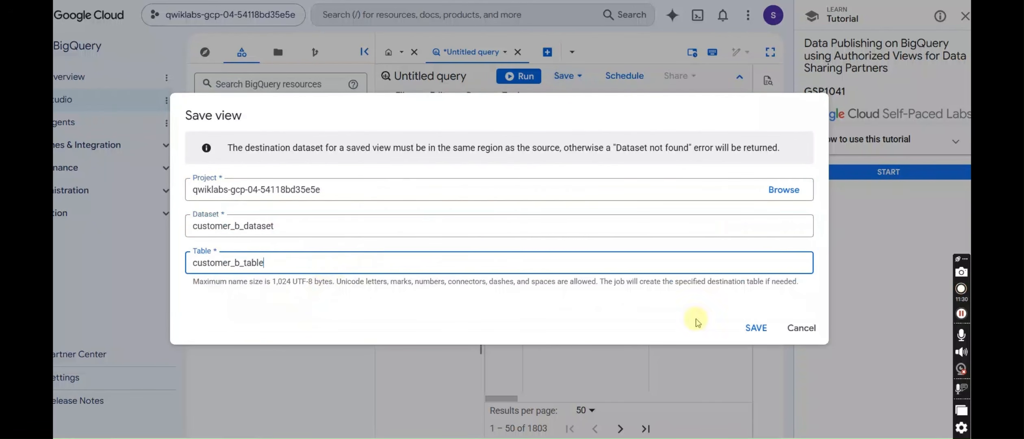
left_click(756, 328)
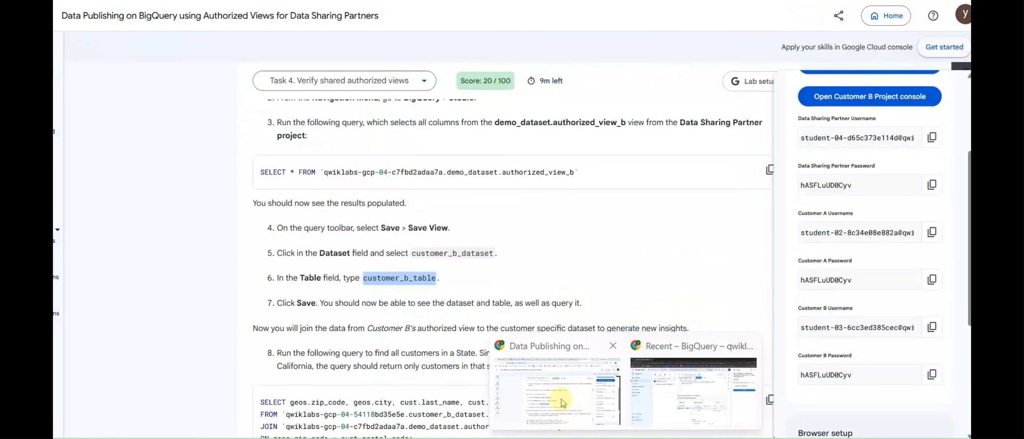
- Copy the lab query joining customer_info with authorized_view_b on zip code and postal code, and run it in a new BigQuery query
left_click(558, 398)
scroll(570, 353, "down", 3)
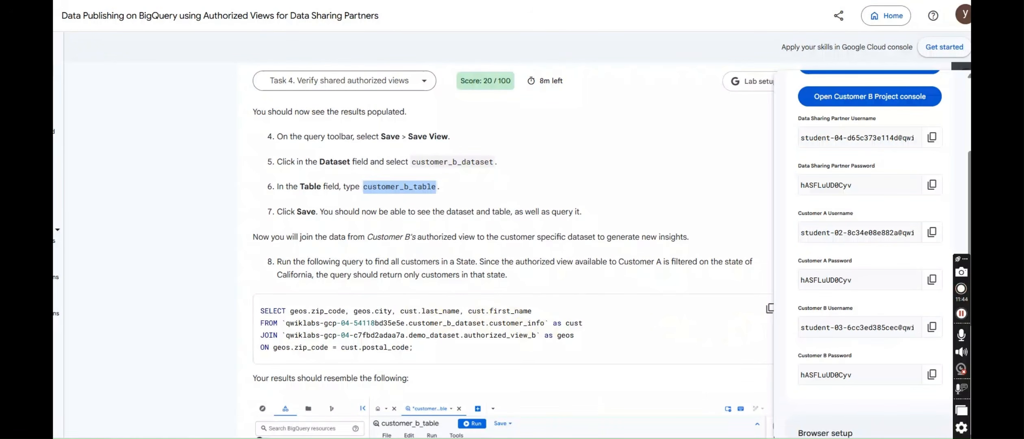
left_click(693, 397)
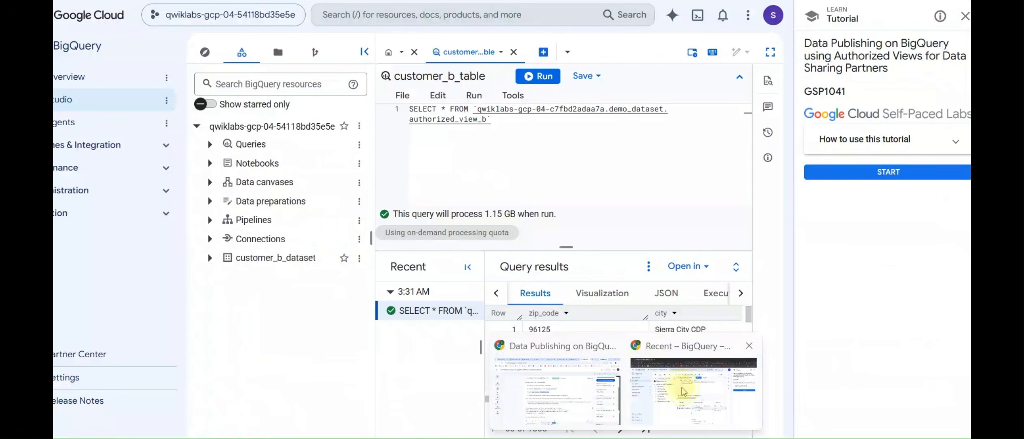
left_click(544, 52)
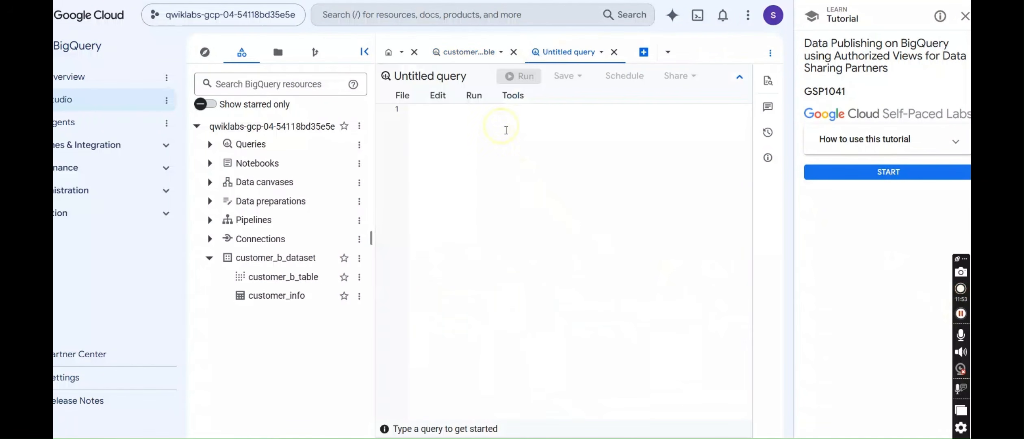
left_click(506, 130)
key("ctrl+v")
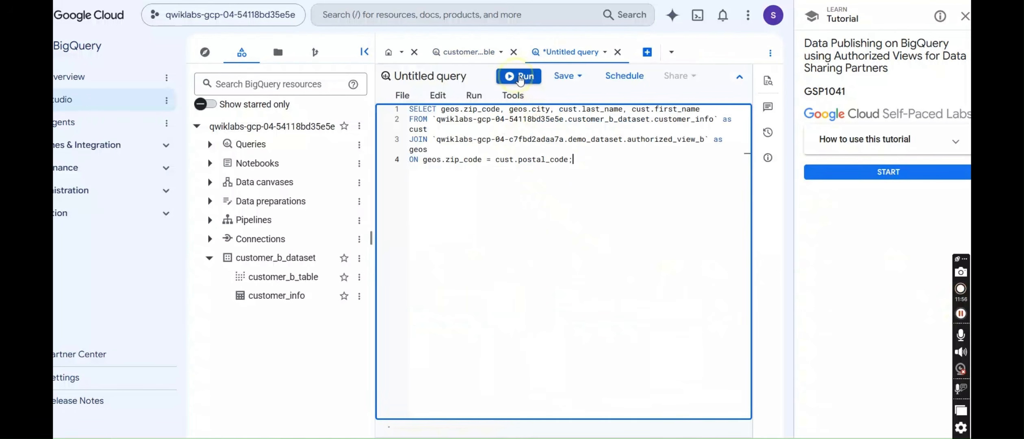
key("ctrl+Return")
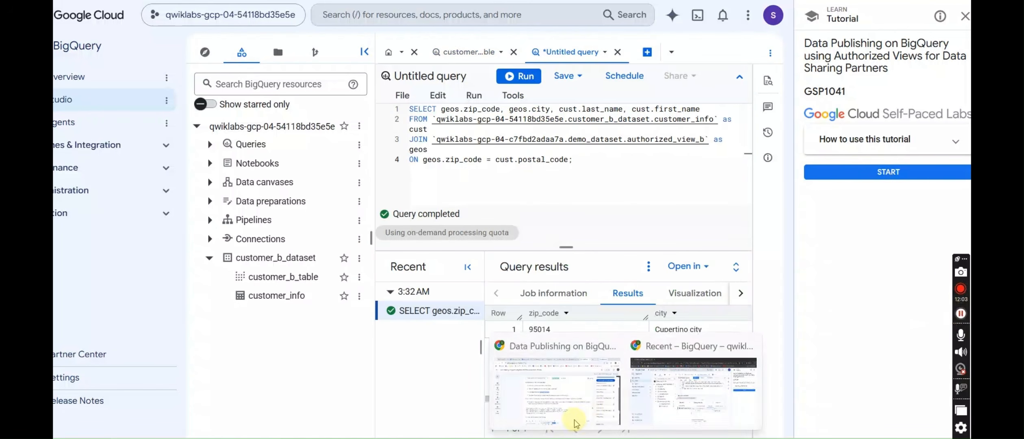
- Check the lab progress for assigning IAM permissions, granting users access to the views, and verifying shared authorized views in customer projects
left_click(545, 386)
scroll(588, 336, "down", 3)
scroll(588, 337, "down", 5)
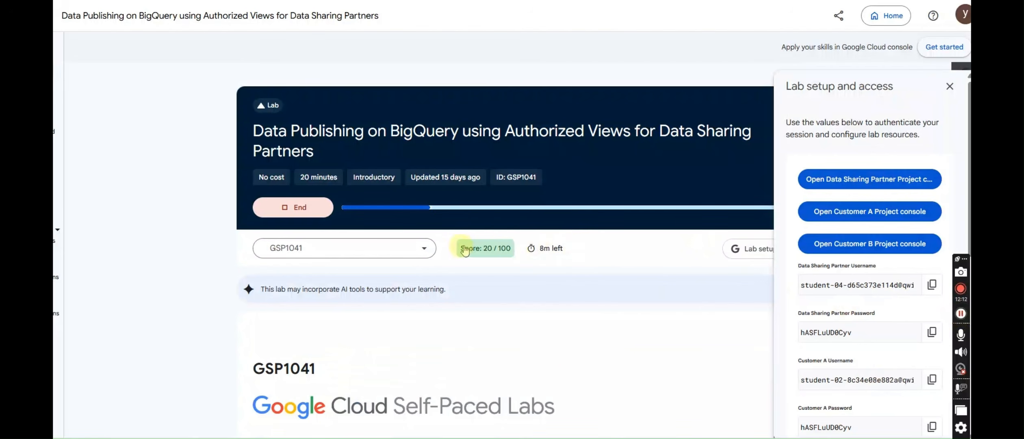
left_click(476, 249)
left_click(664, 329)
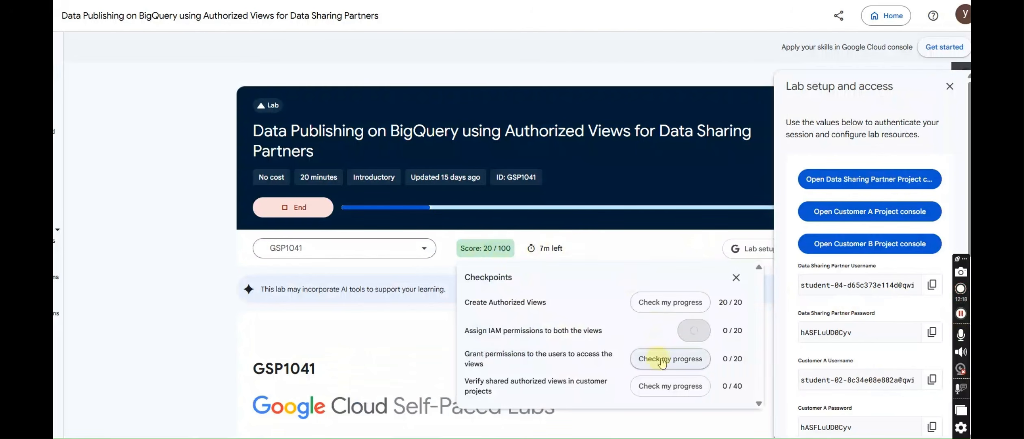
left_click(671, 360)
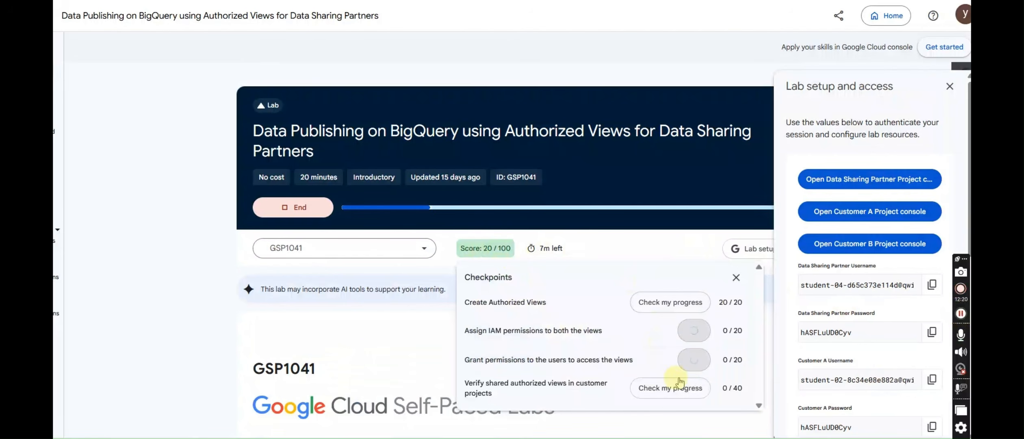
left_click(668, 387)
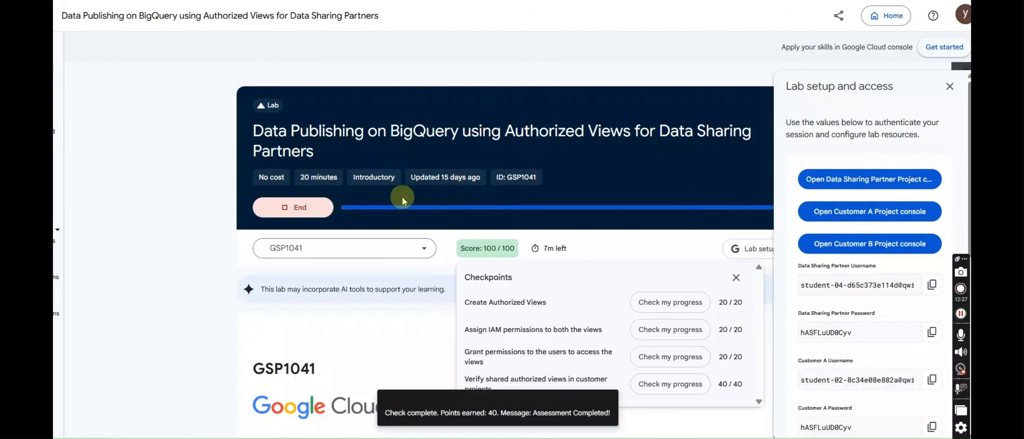
- End the lab and confirm ending it
left_click(328, 213)
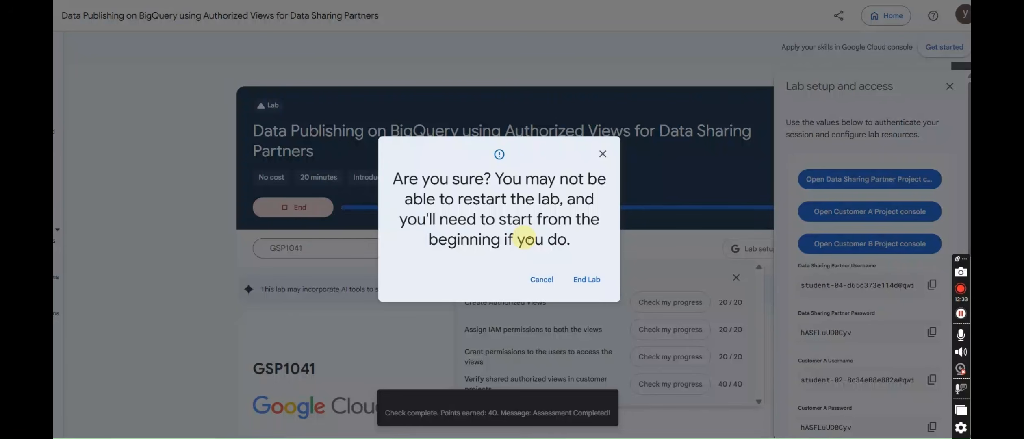
left_click(579, 280)
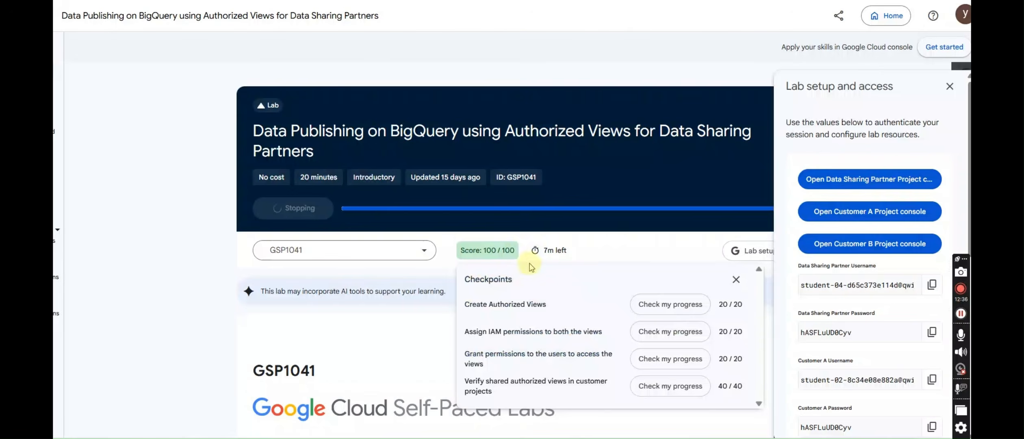